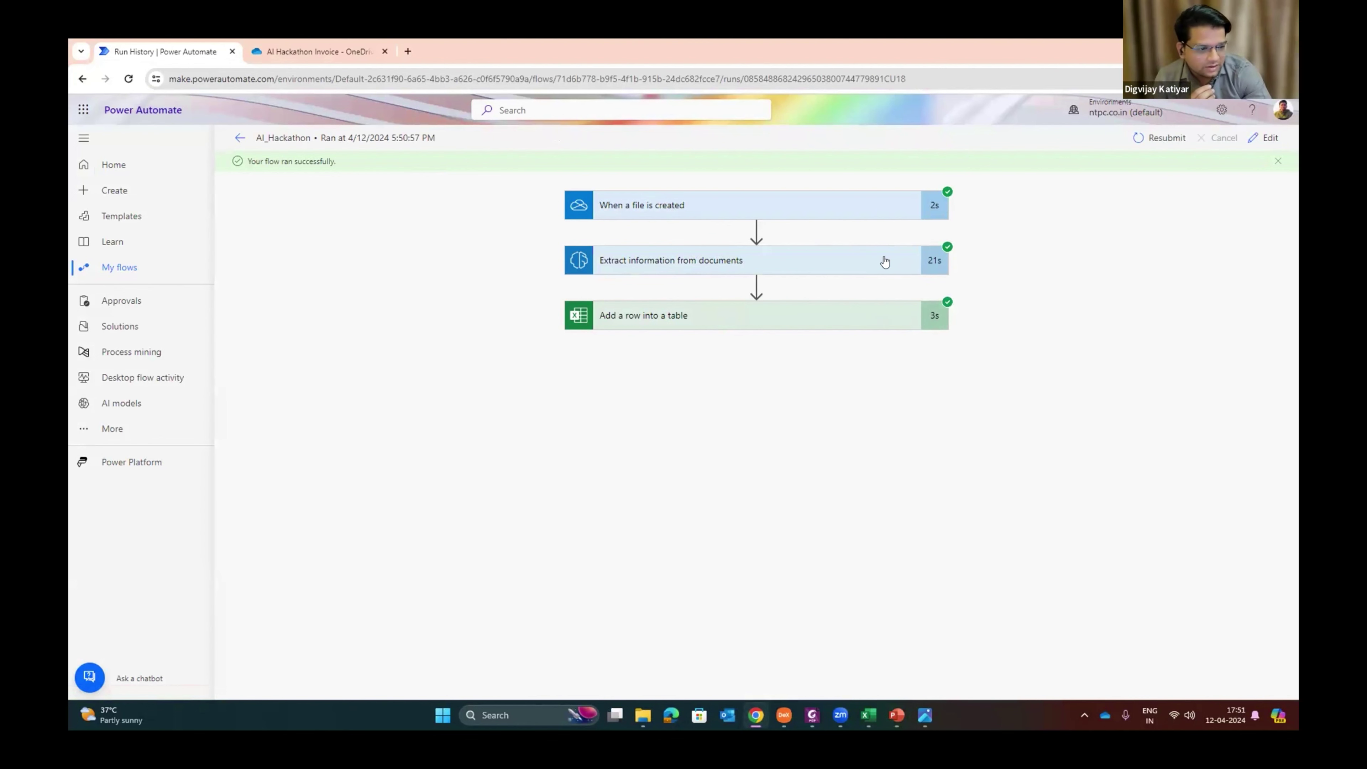
- Switch to the Purchase Register workbook in Excel and review row 10 from the serial number through the Net Value column
left_click(867, 716)
left_click(797, 264)
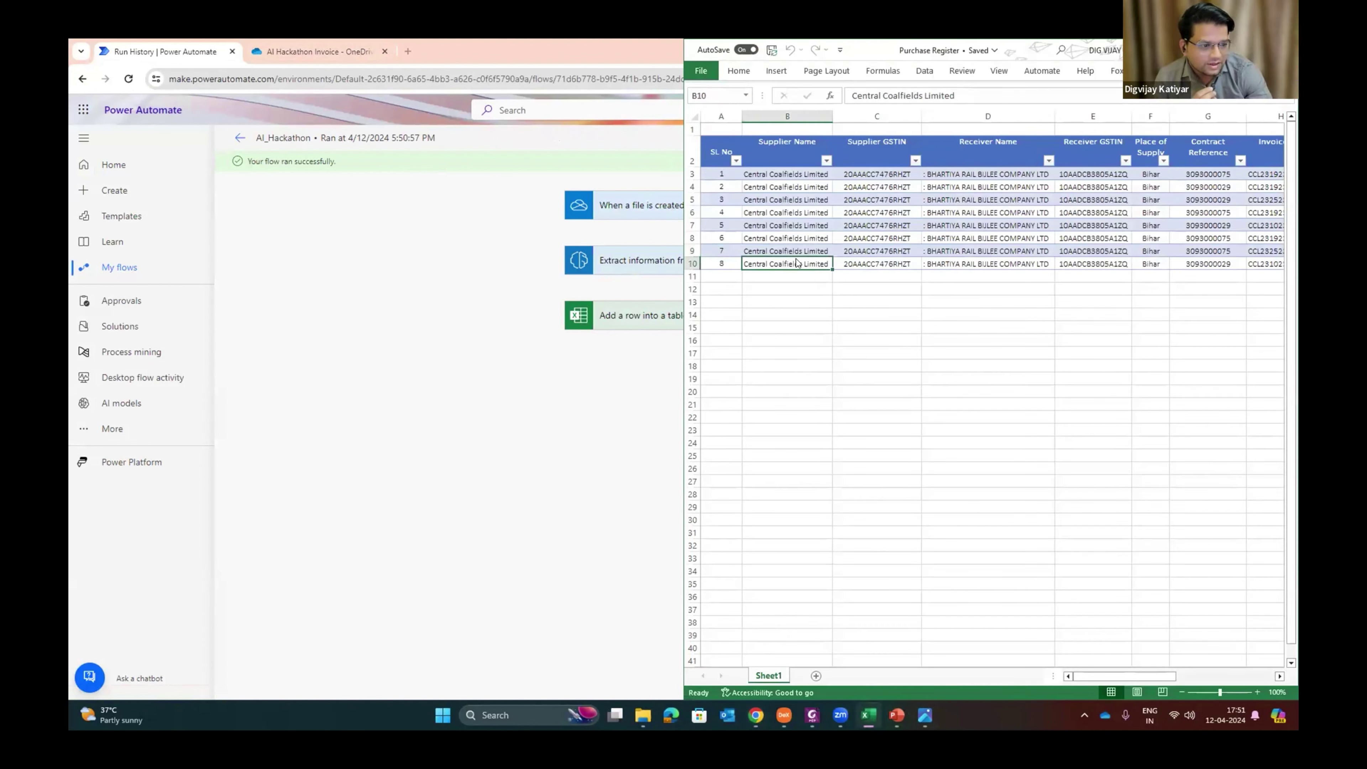
key("Left")
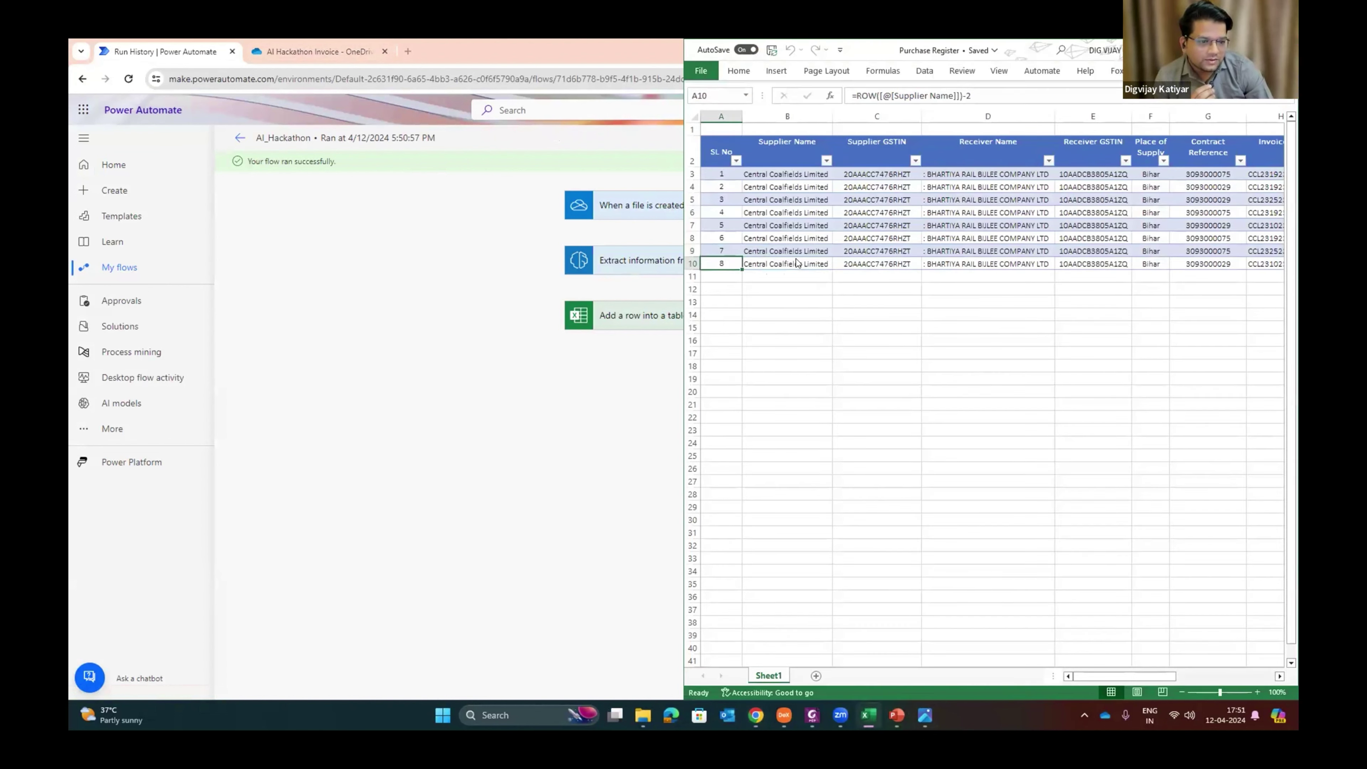
key("Up")
key("Down")
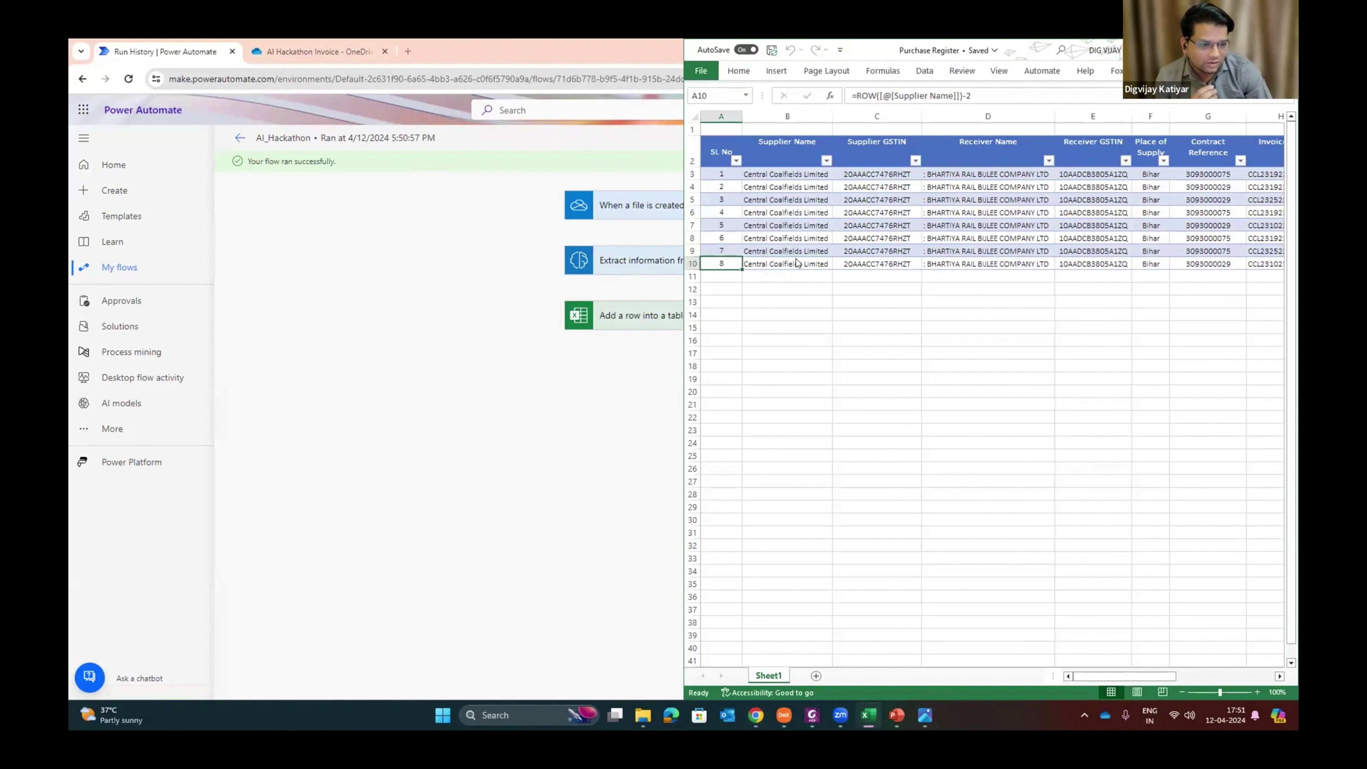
key("Right")
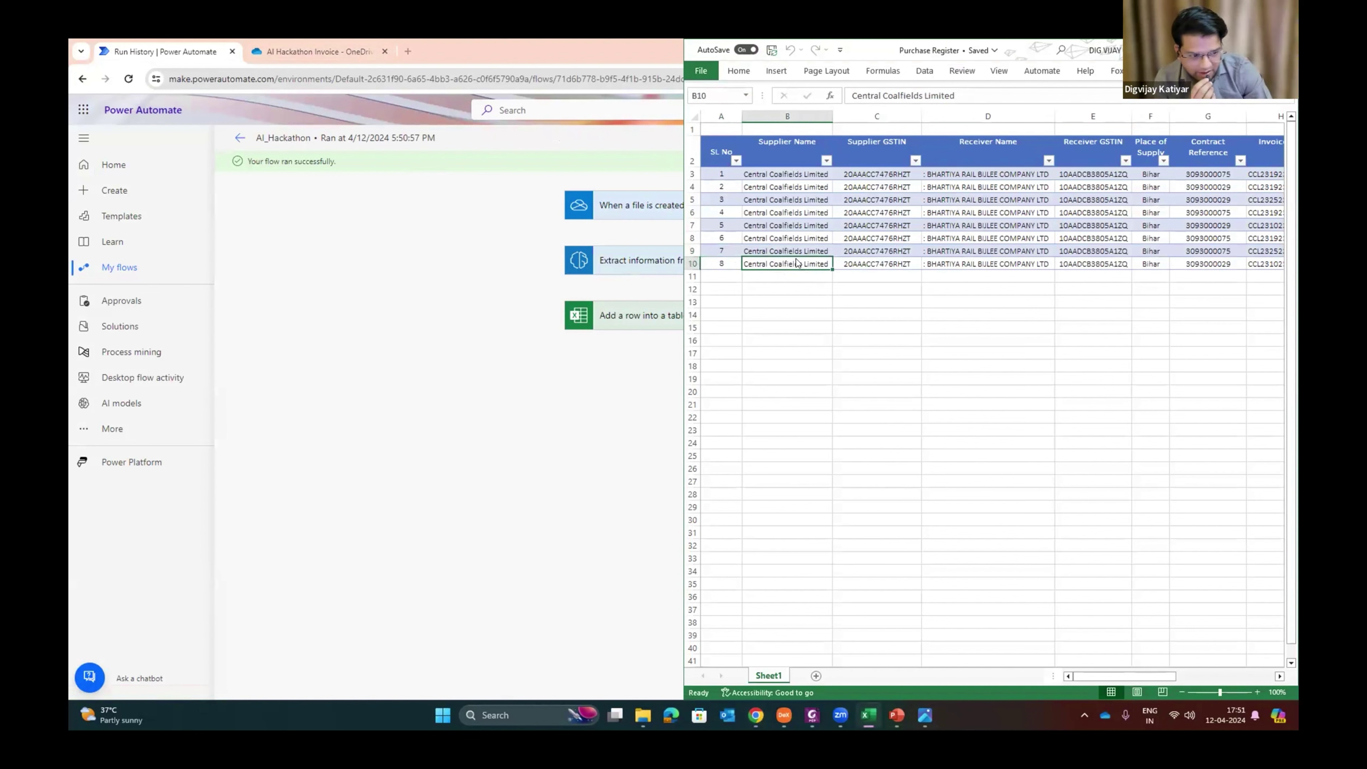
key("Right")
key("Right")
key("Right")
key("Right")
key("Right")
key("Right")
key("Right")
key("Right")
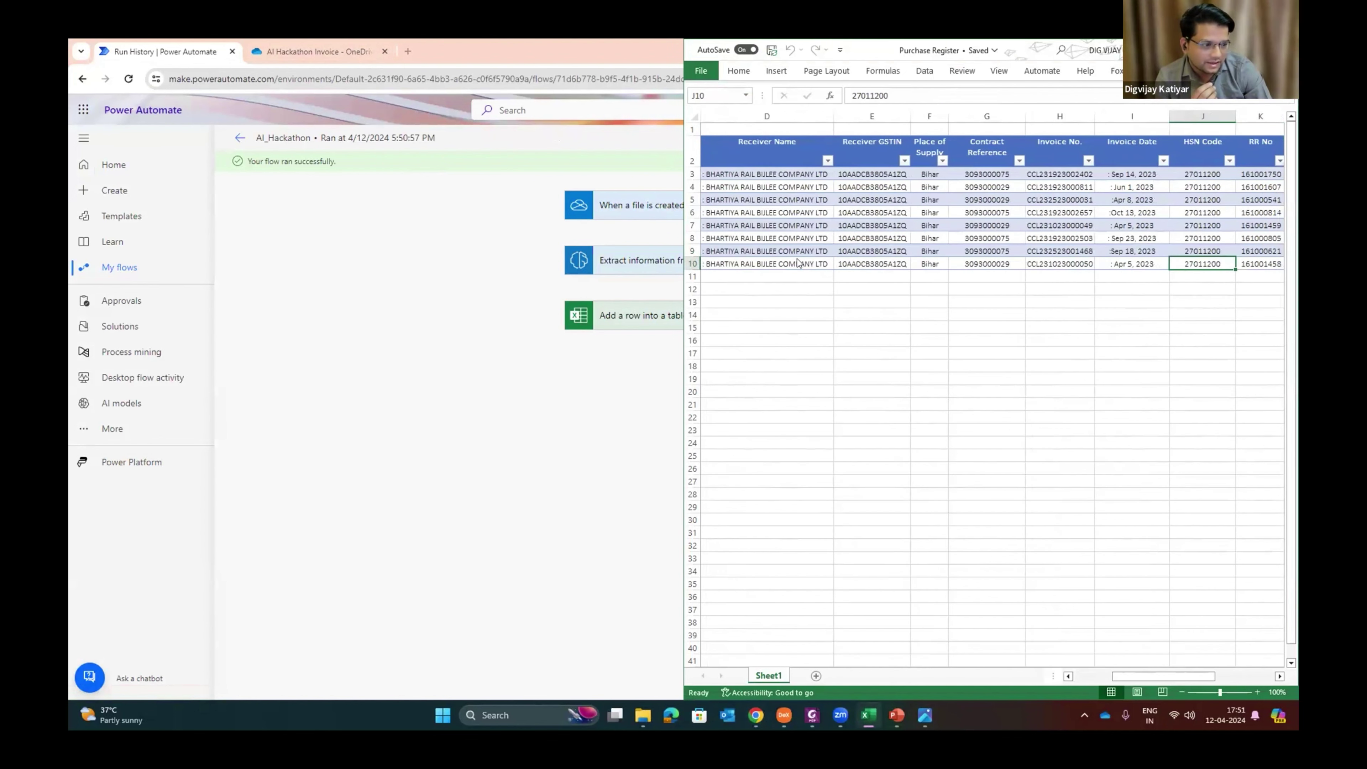
key("Right")
key("Right")
key("Right")
key("Right")
key("Right")
key("Right")
key("Right")
key("Right")
key("Right")
key("Right")
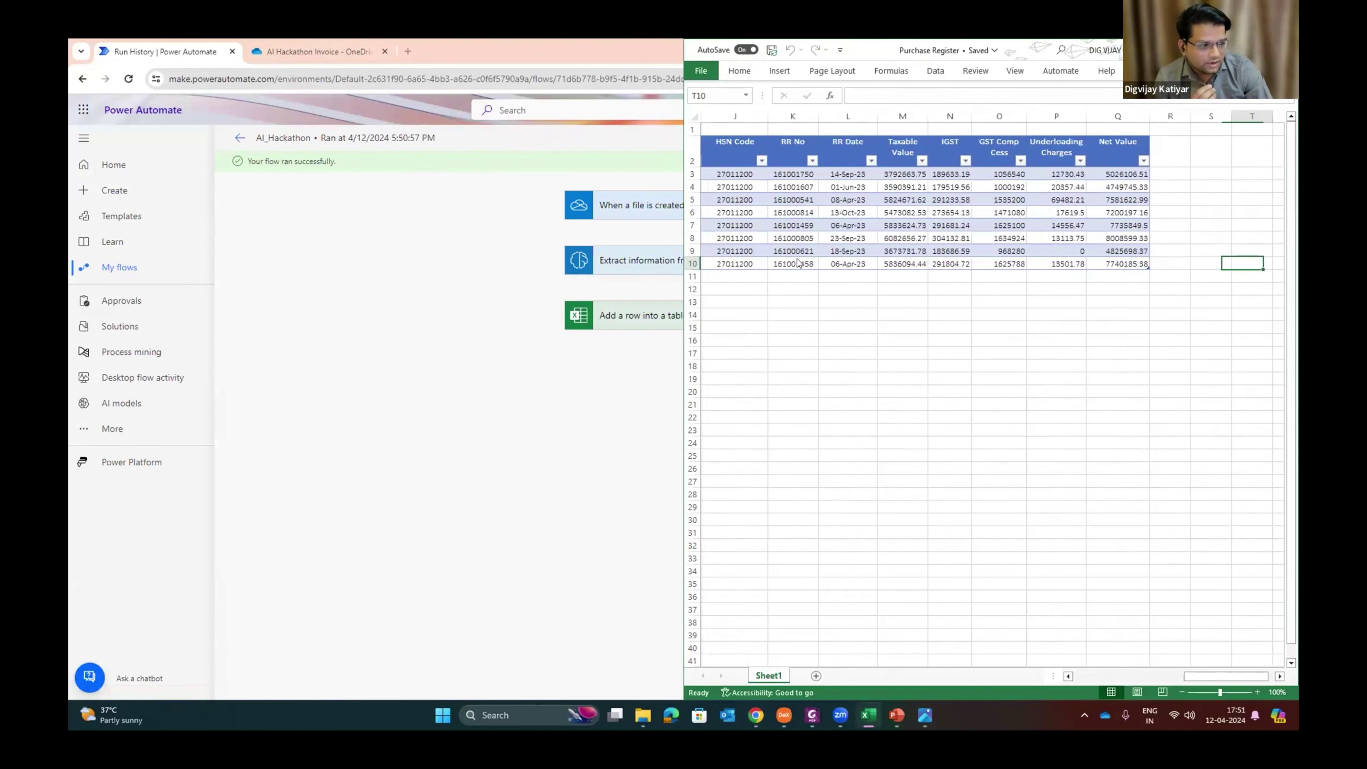
key("Right")
key("Right")
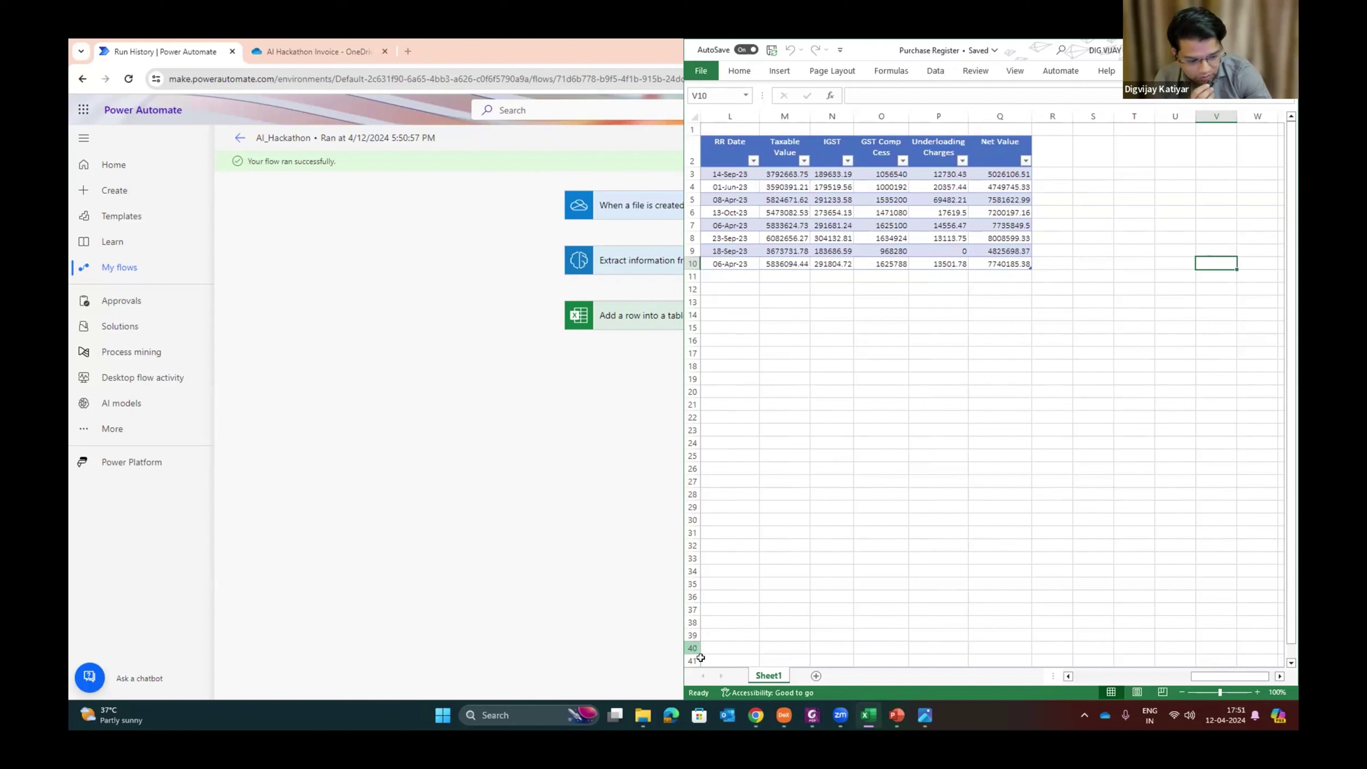
- Check the Taxable Value and IGST cells of row 10, and return to the row's first cell
left_click(824, 442)
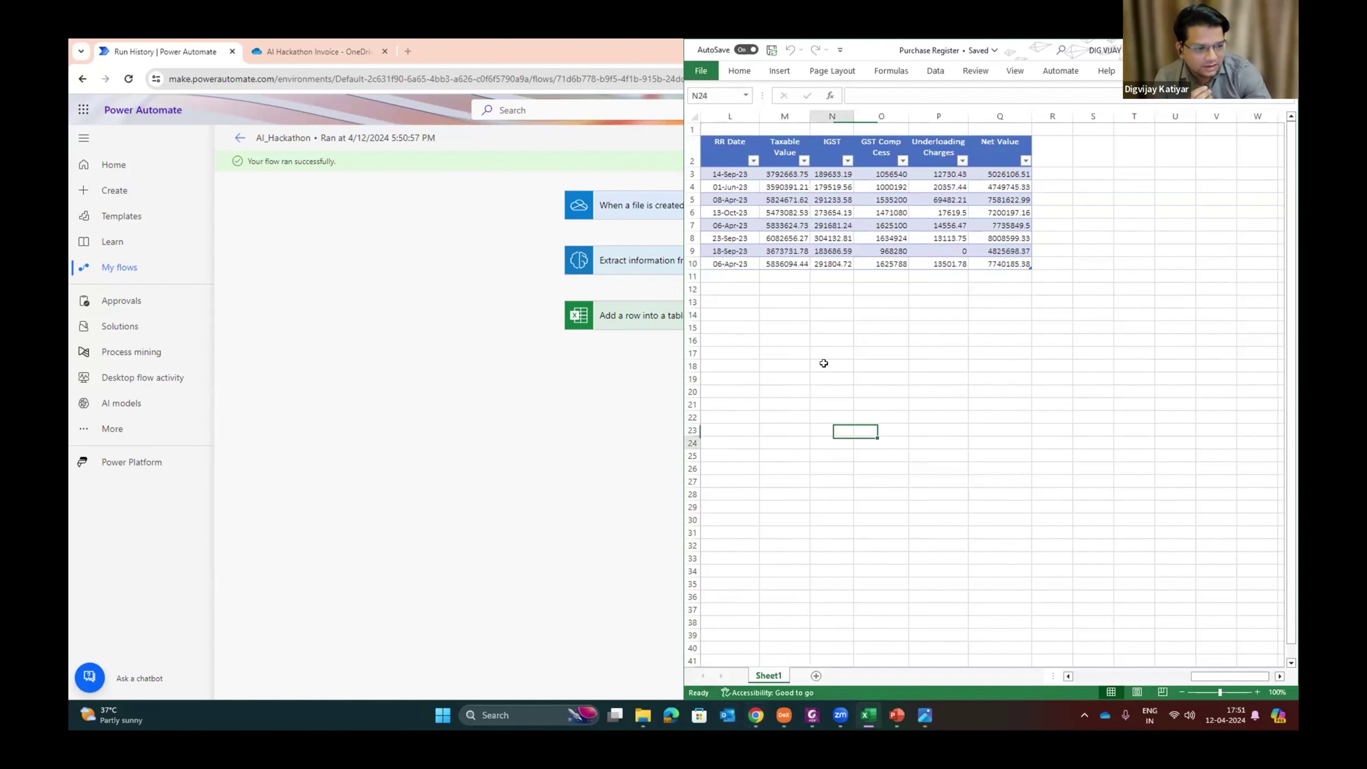
left_click(824, 265)
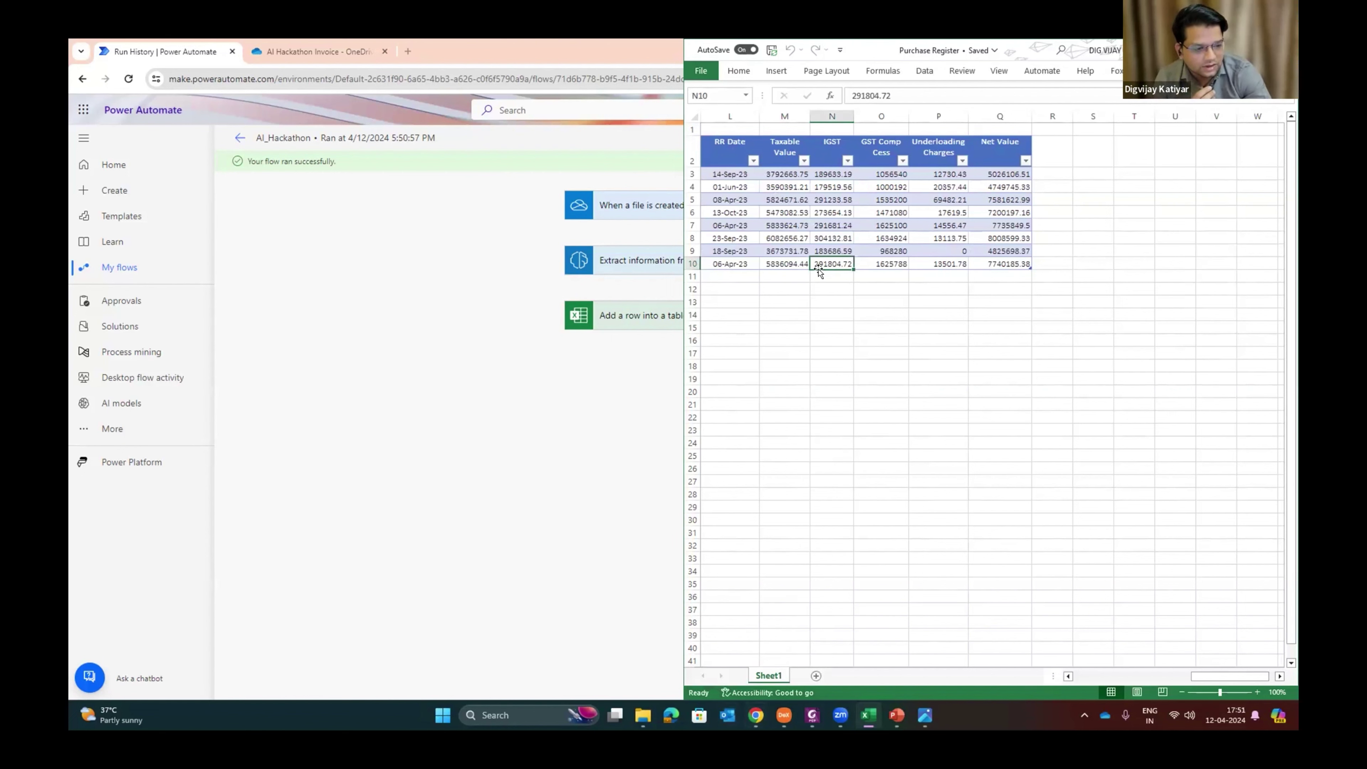
left_click(786, 263)
key("Home")
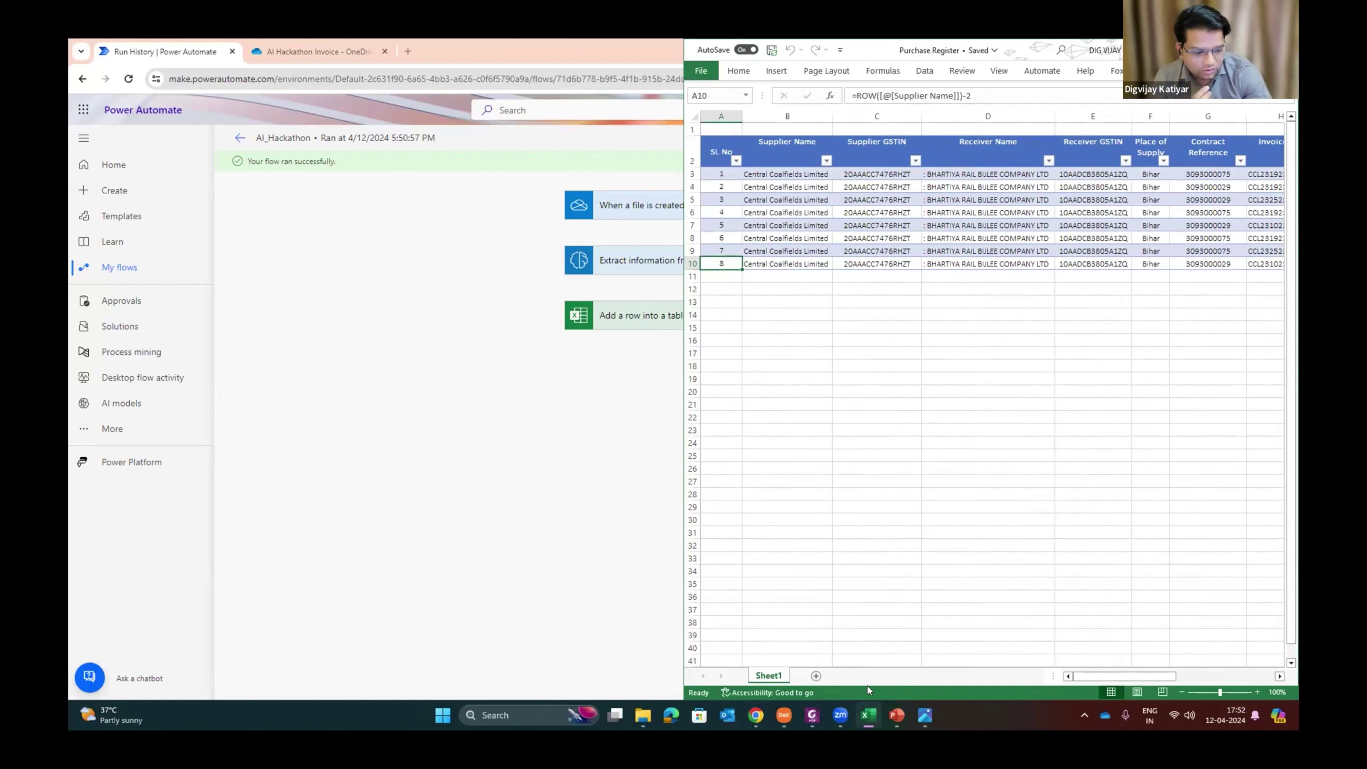
- Switch to the AI Hackathon Presentation in PowerPoint and show the Overview slide with the AI Model and Automated Flow stages
mouse_move(896, 715)
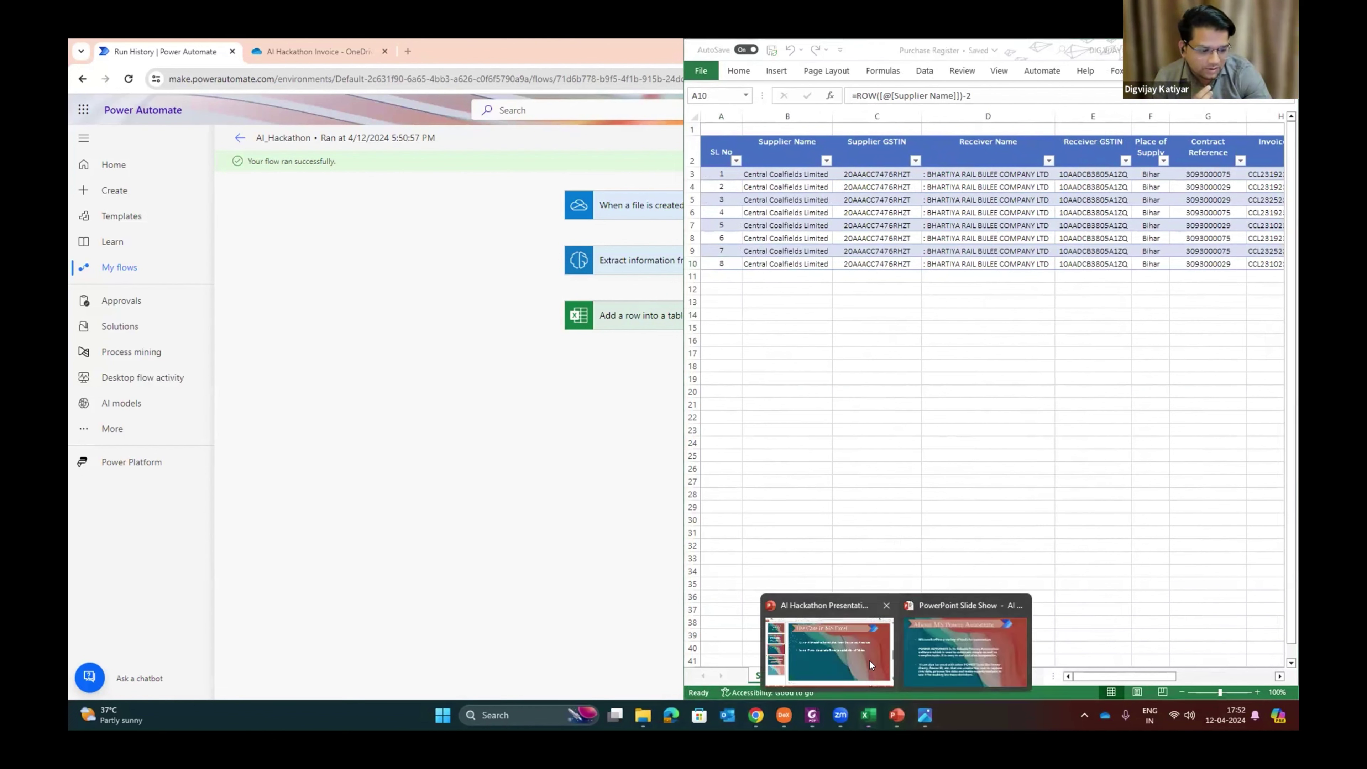
left_click(854, 641)
left_click(175, 454)
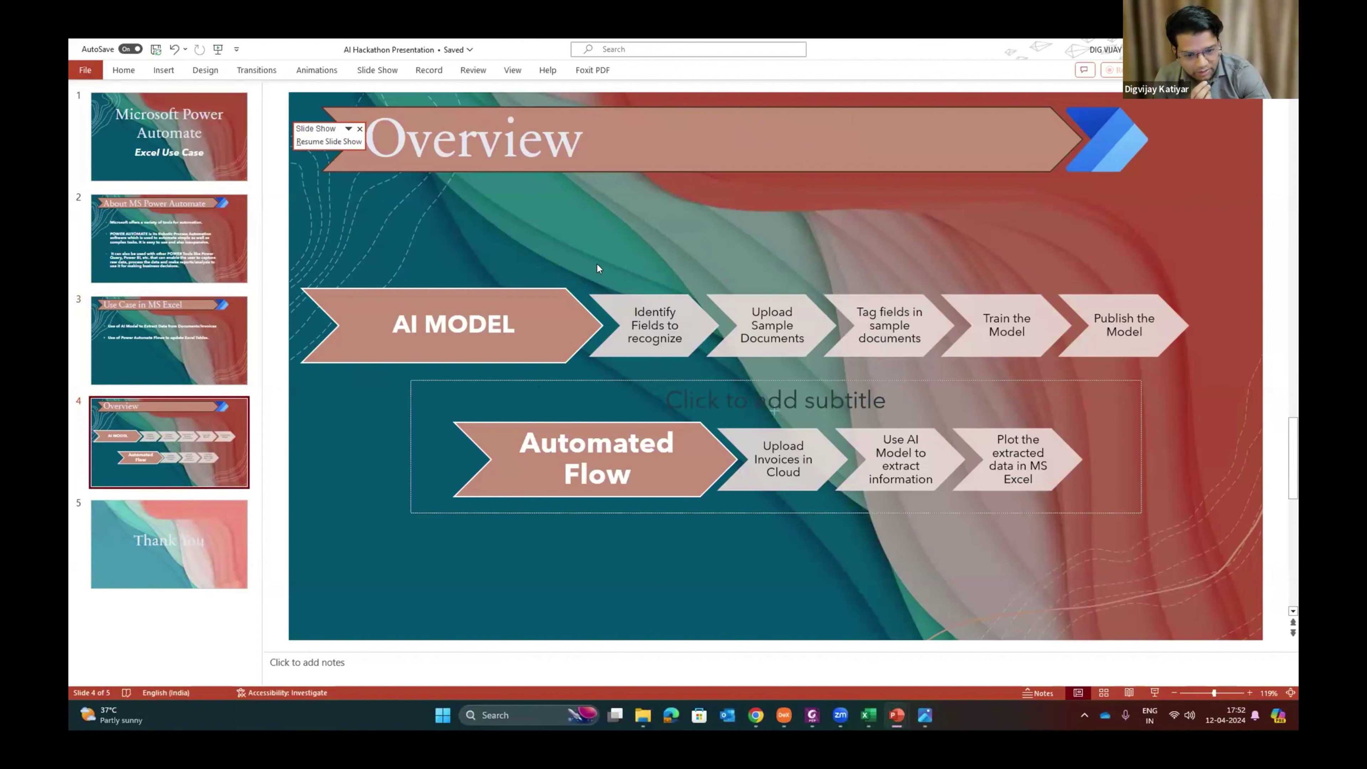
left_click(621, 254)
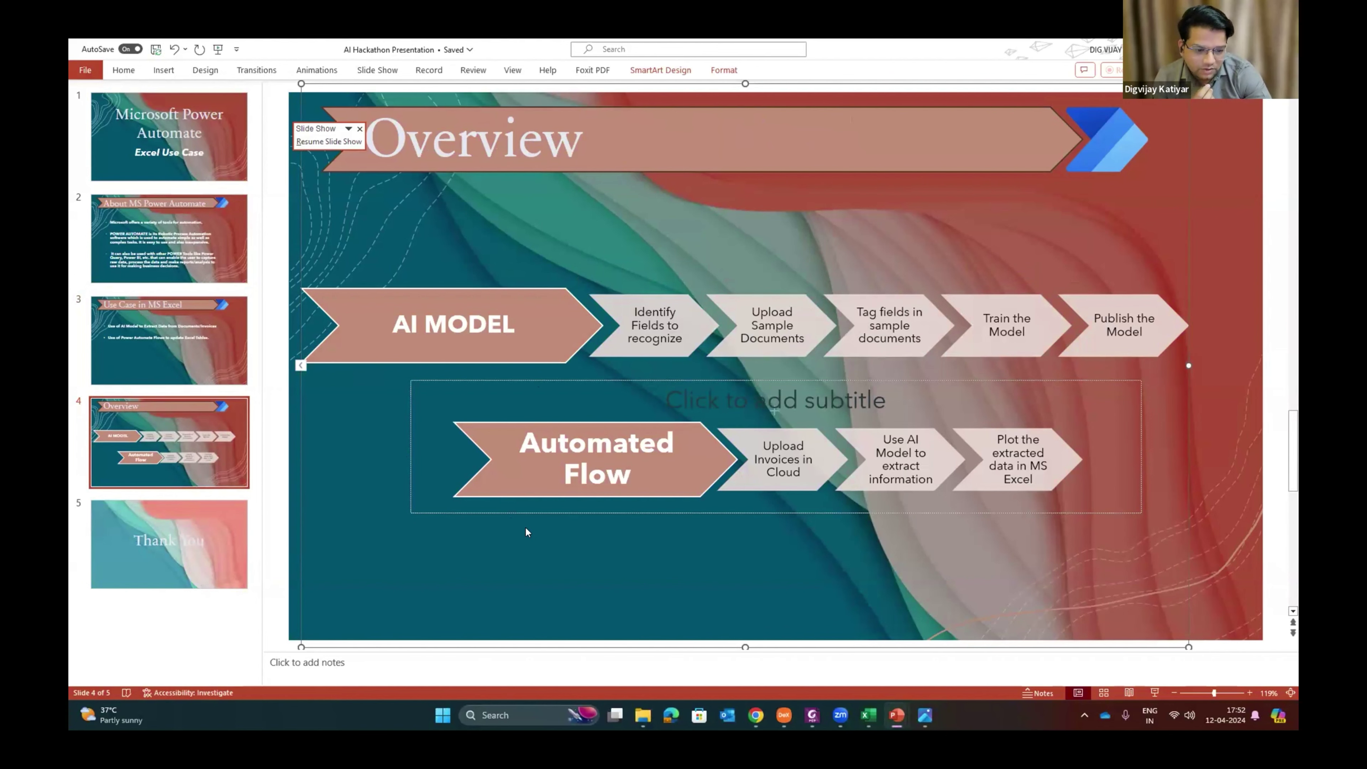
- Find the Step 1 image in the AI Hackathon Steps folder and view it in Photos
left_click(924, 715)
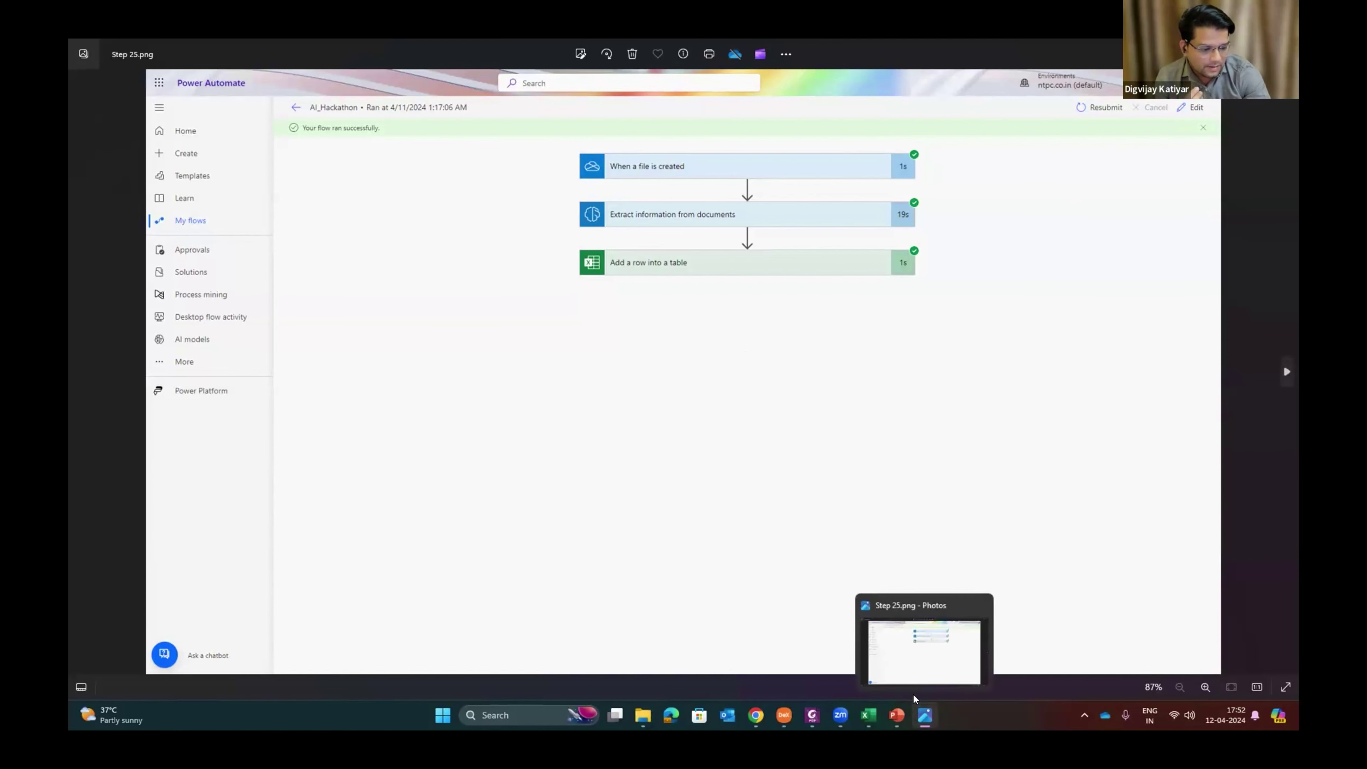
left_click(643, 714)
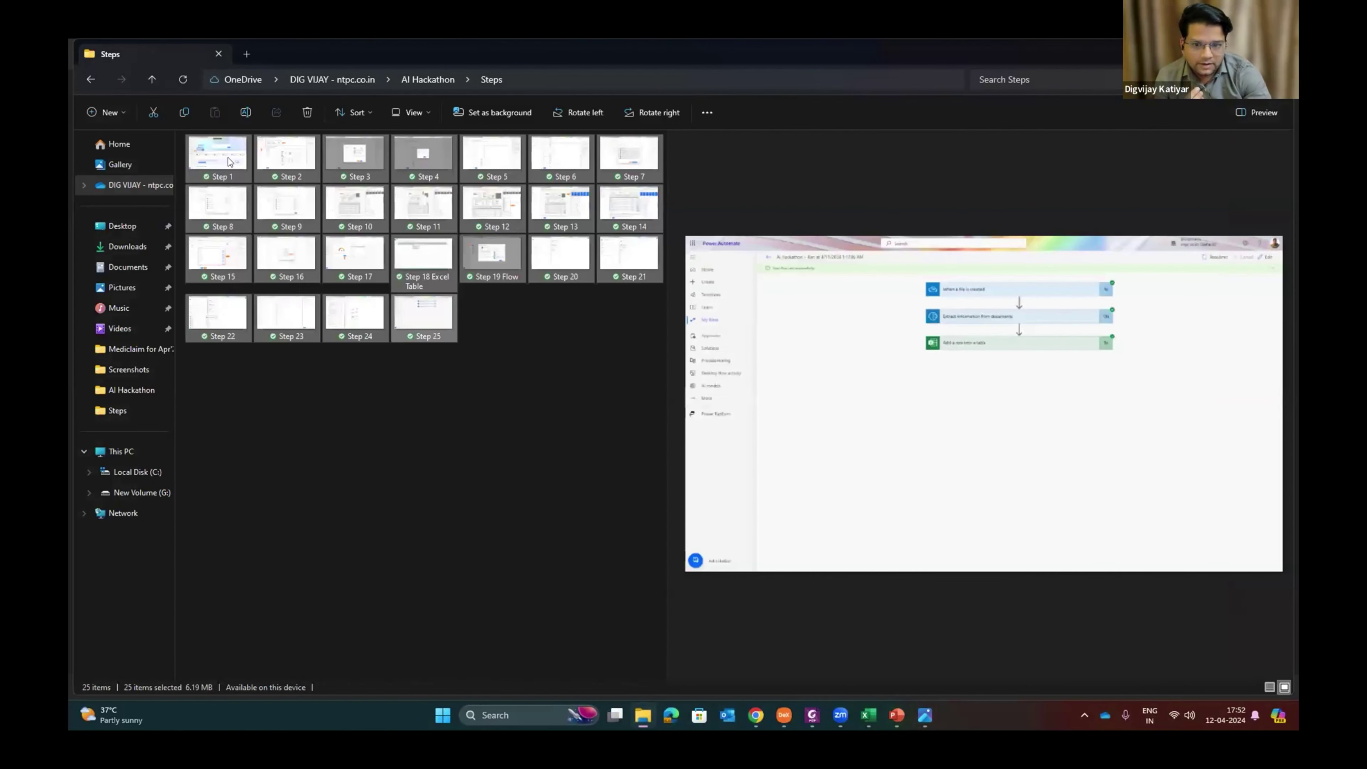
left_click(238, 166)
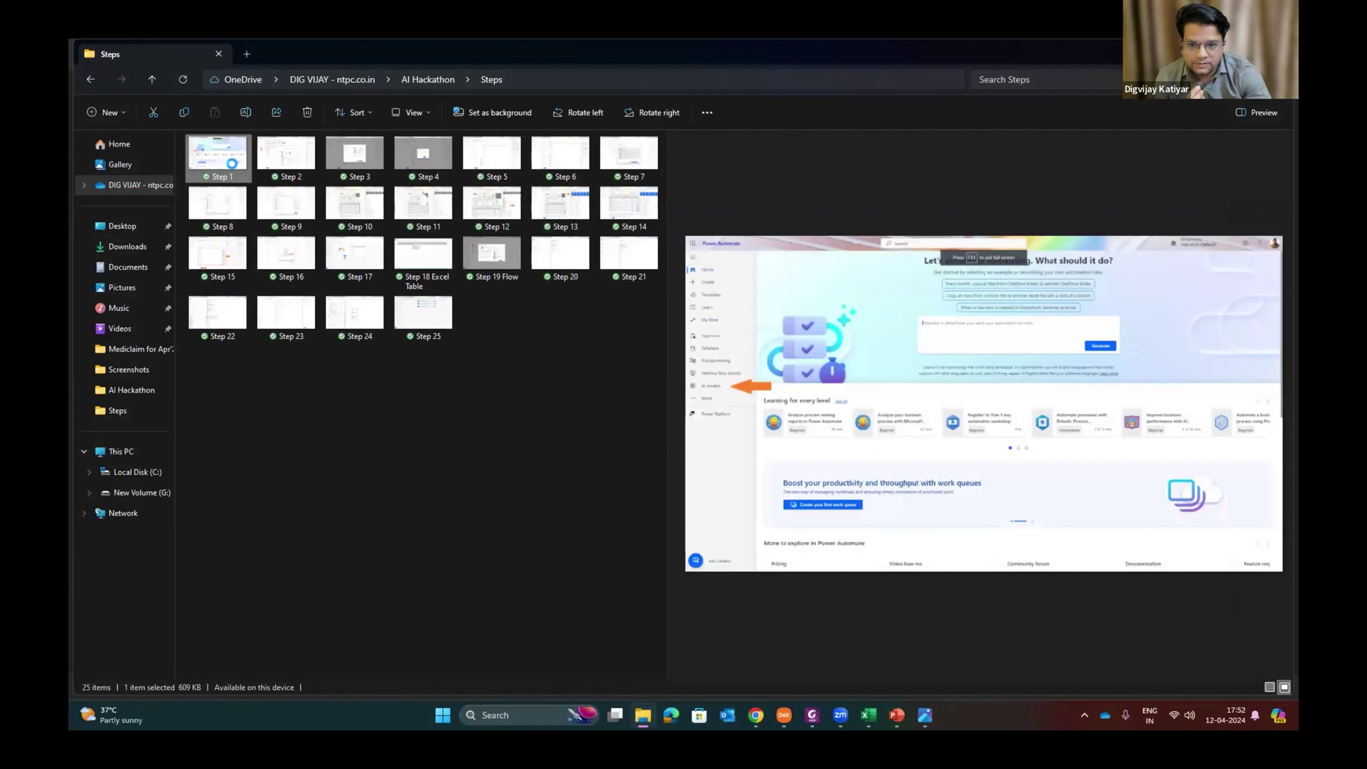
key("alt+Tab")
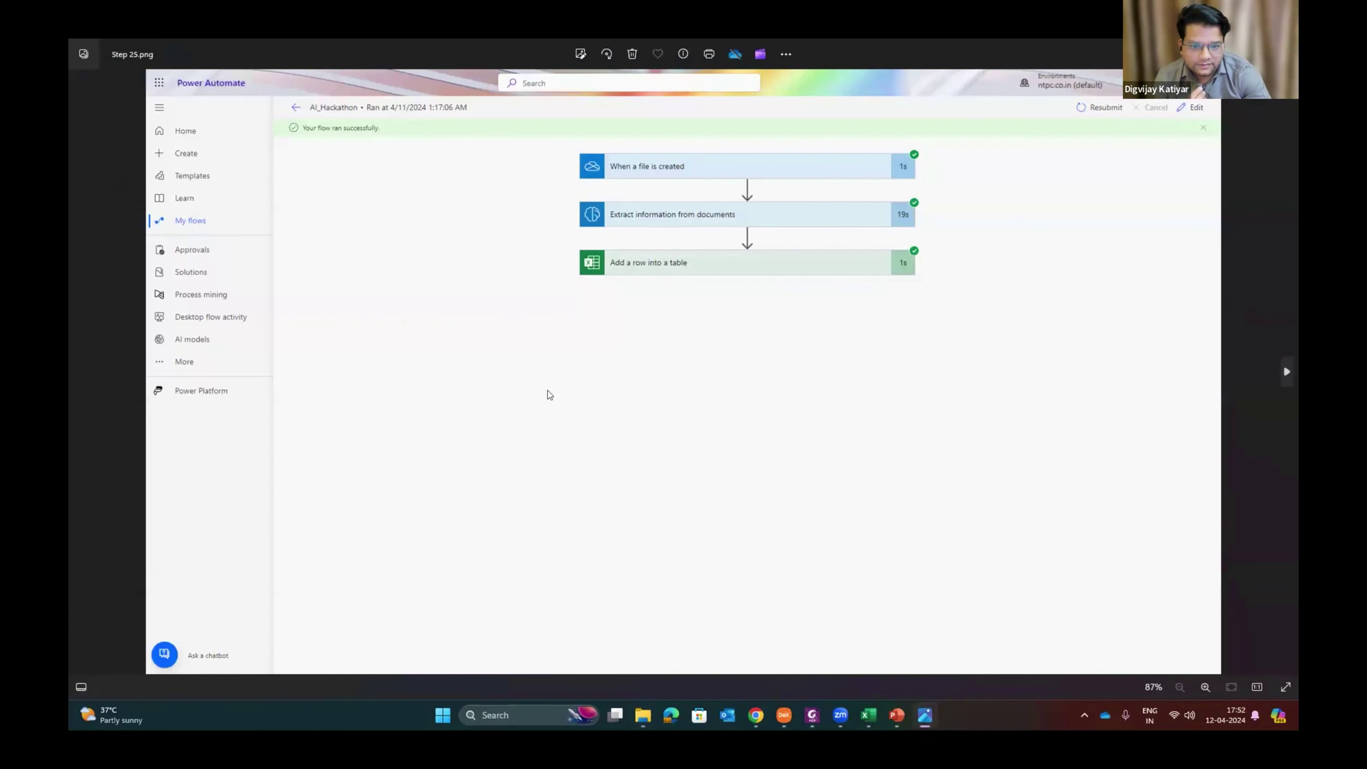
left_click(376, 69)
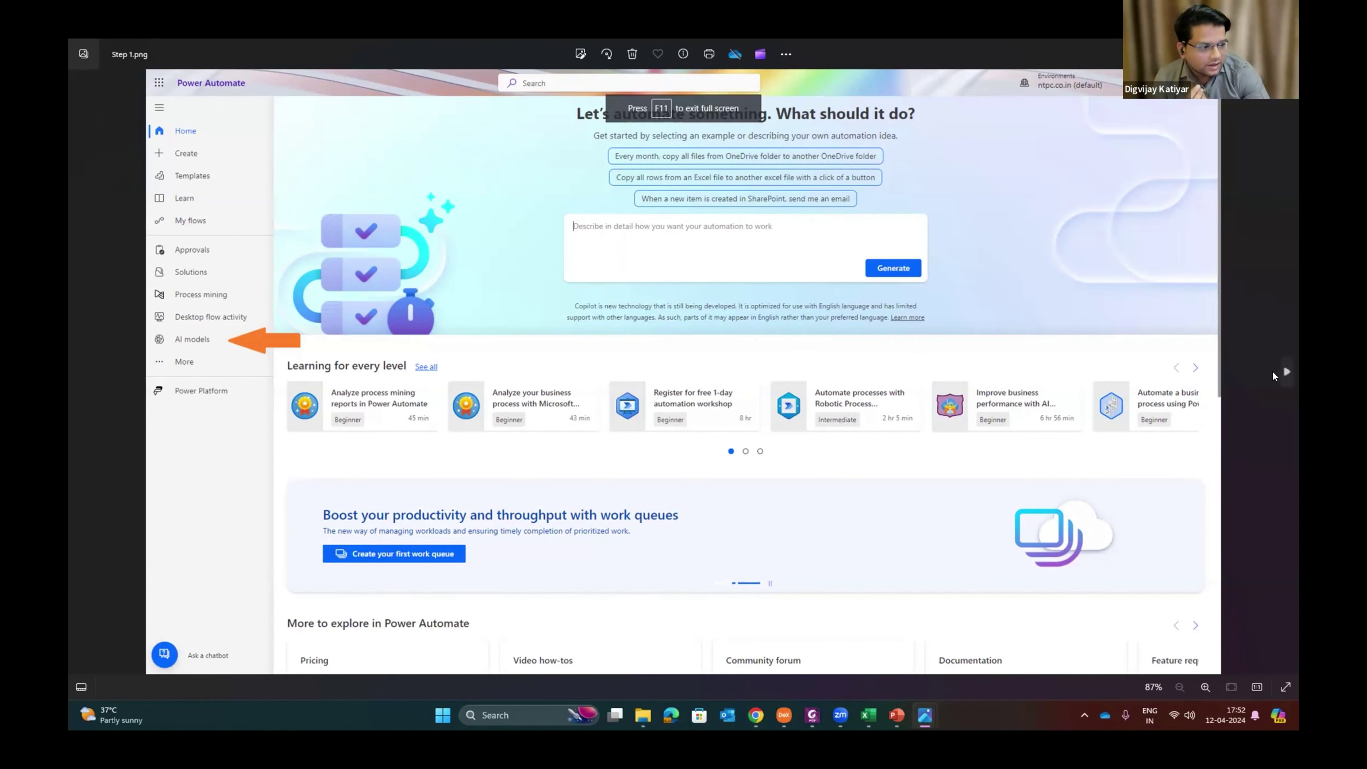
- Go through the Step 2 to Step 6 images on choosing the document type and the information to extract
left_click(1282, 372)
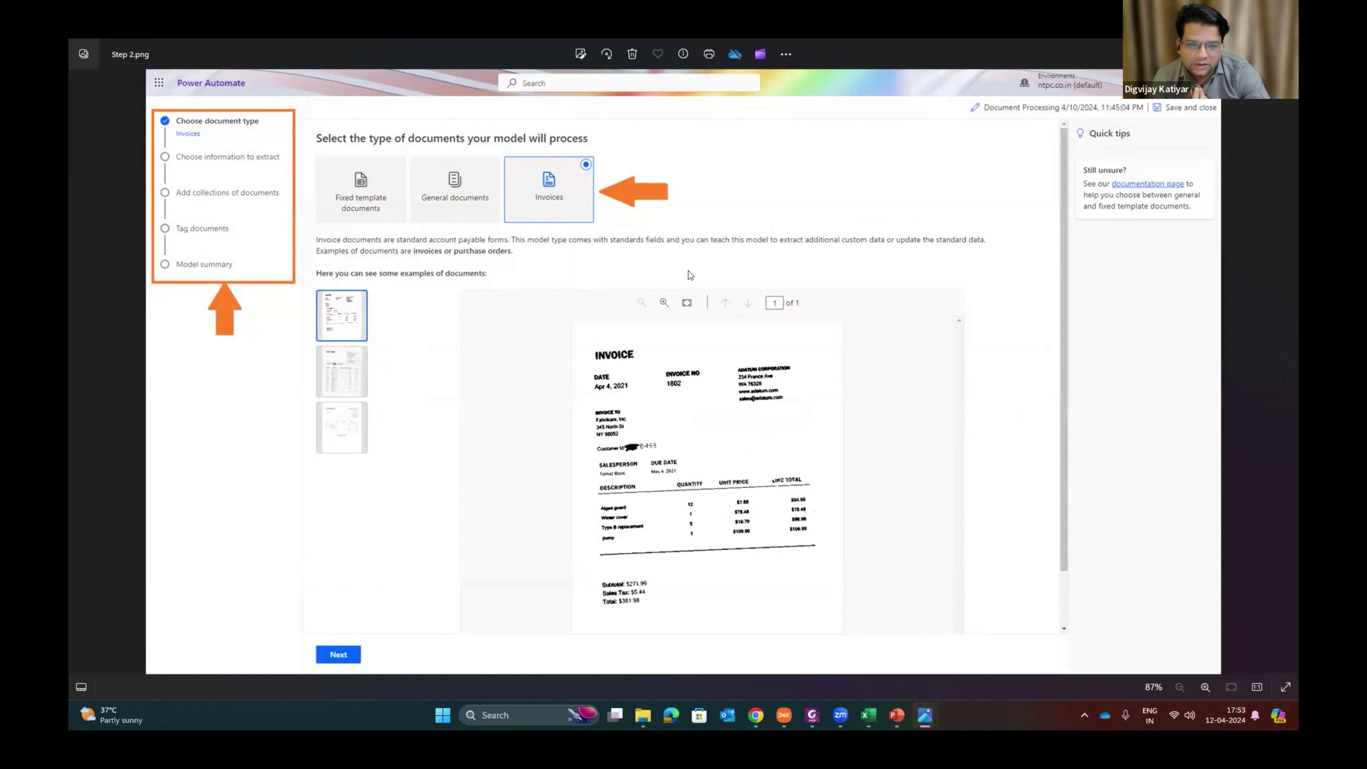
left_click(1286, 372)
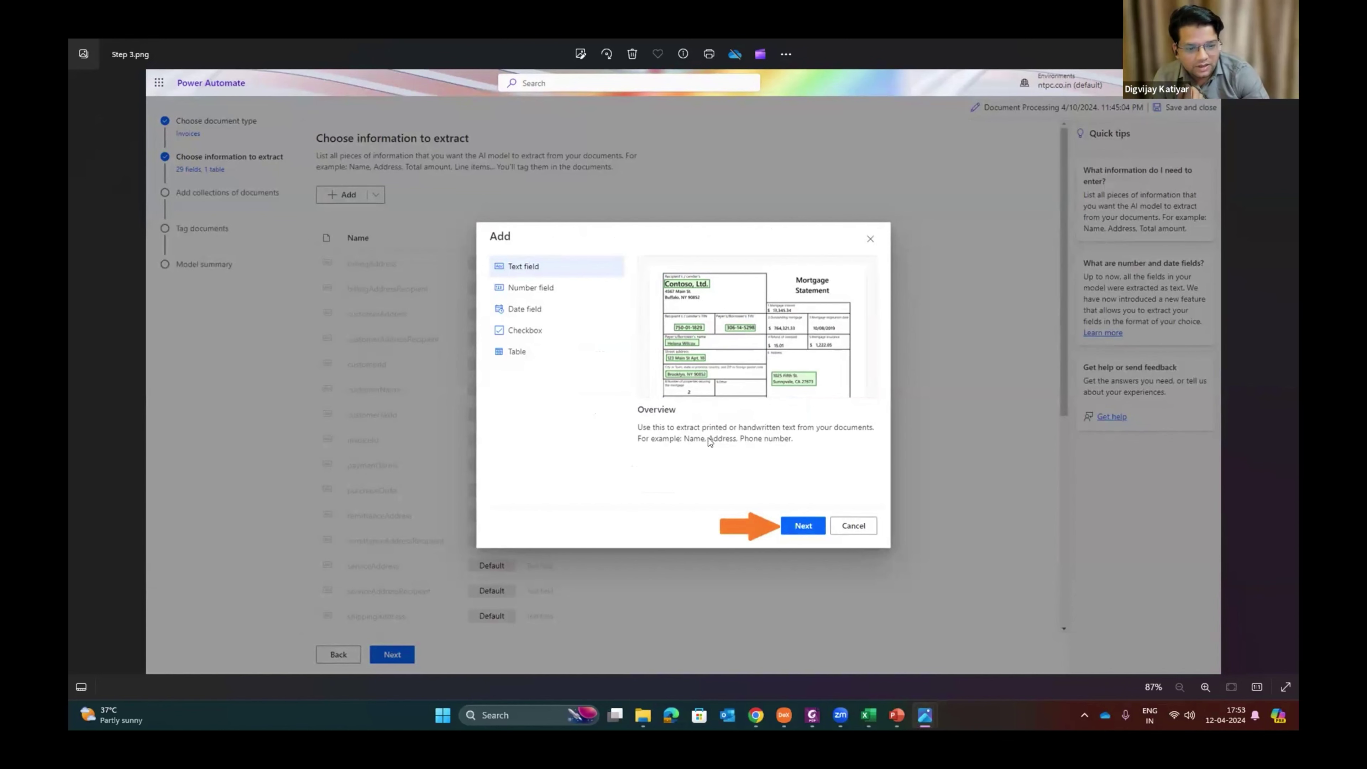
left_click(1286, 372)
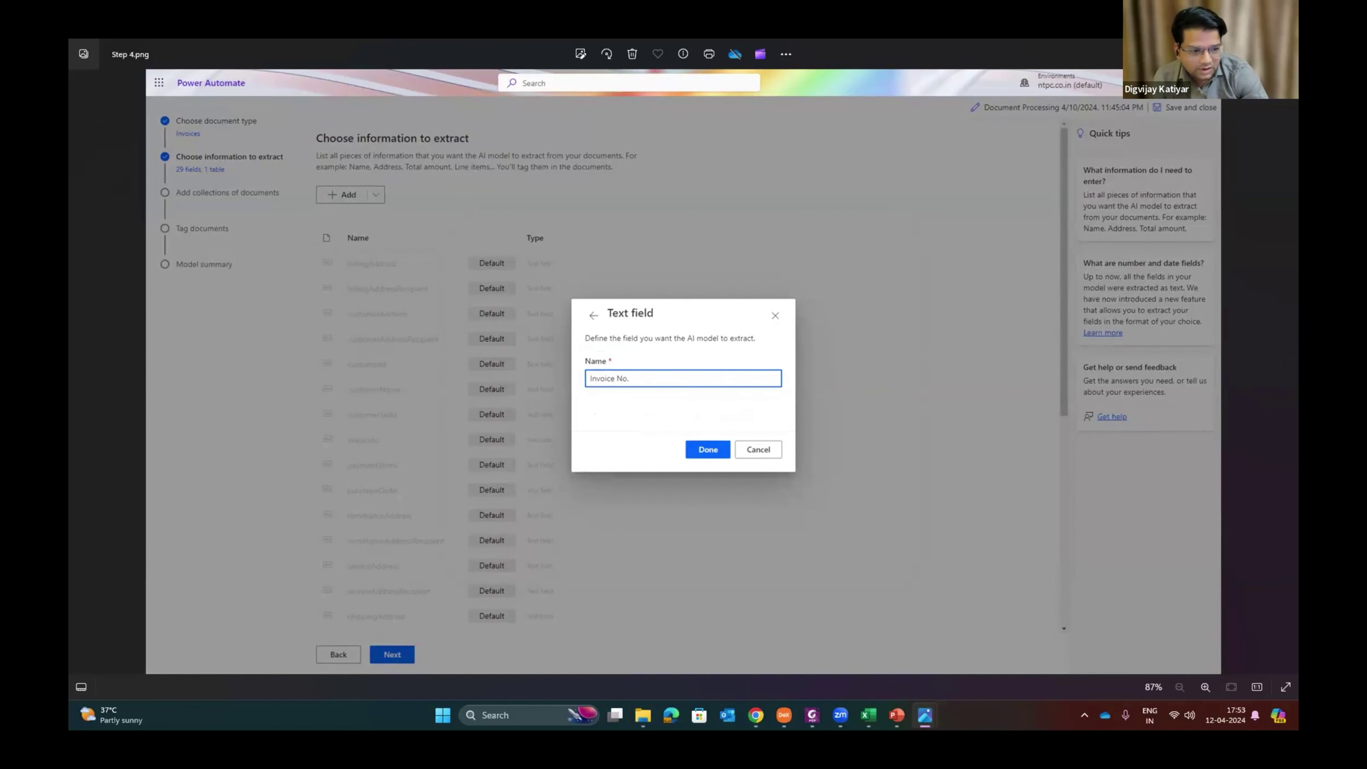
left_click(1284, 366)
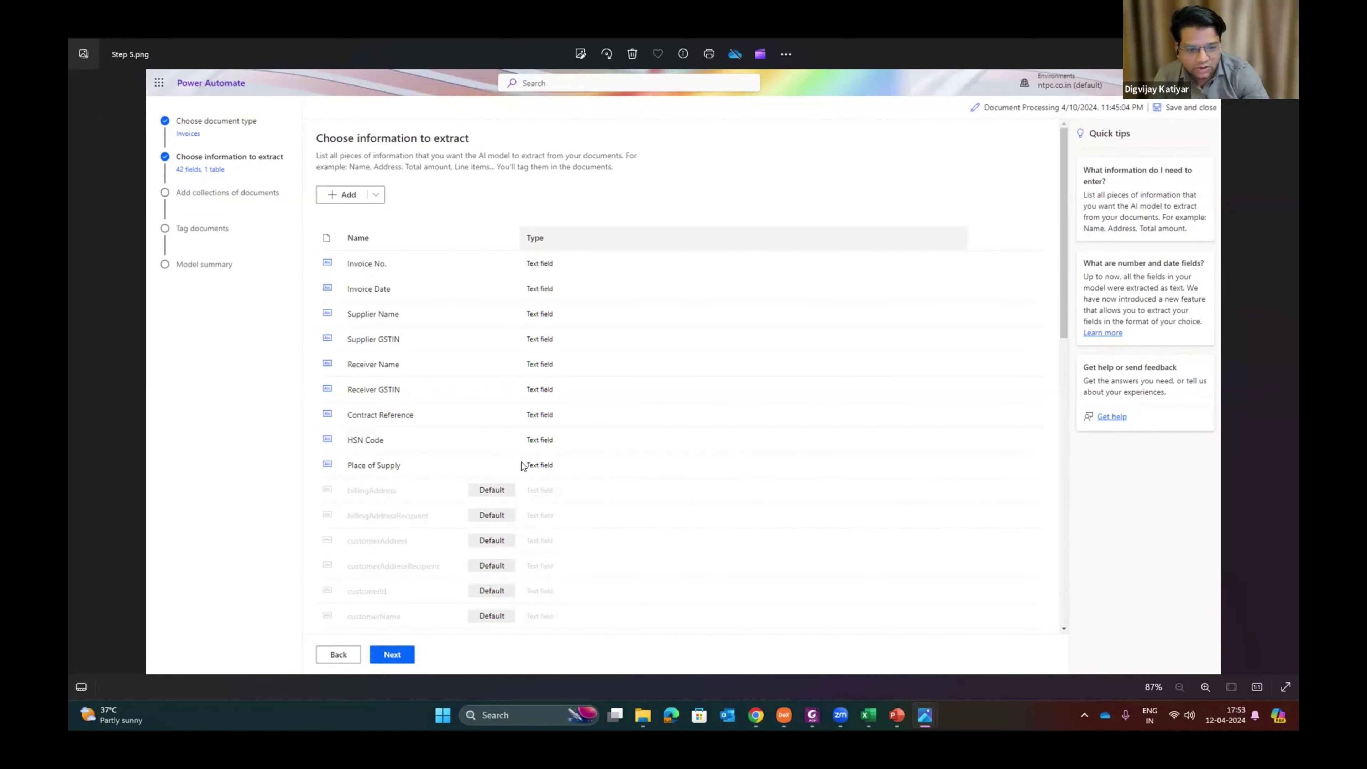
left_click(1287, 371)
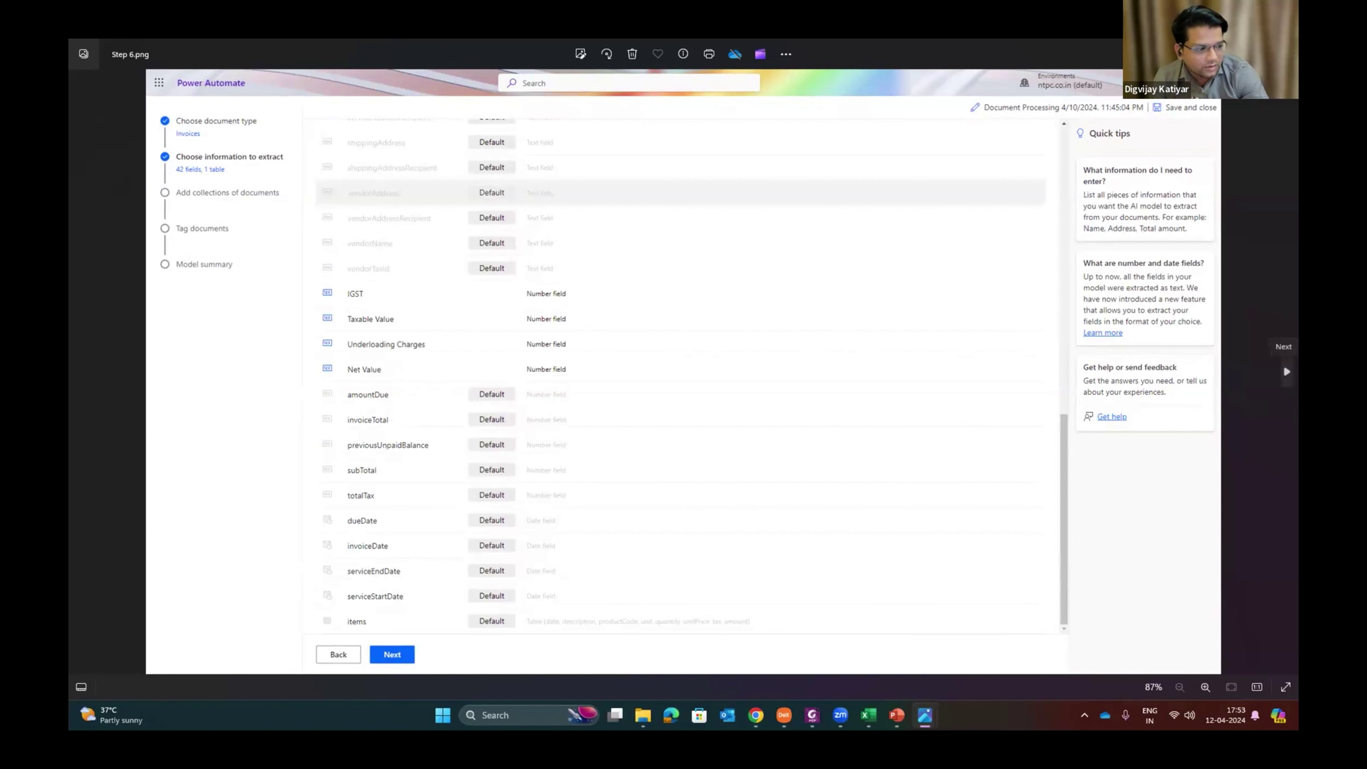
- View the Step 7 to Step 9 images on uploading sample documents to the collection
left_click(1287, 371)
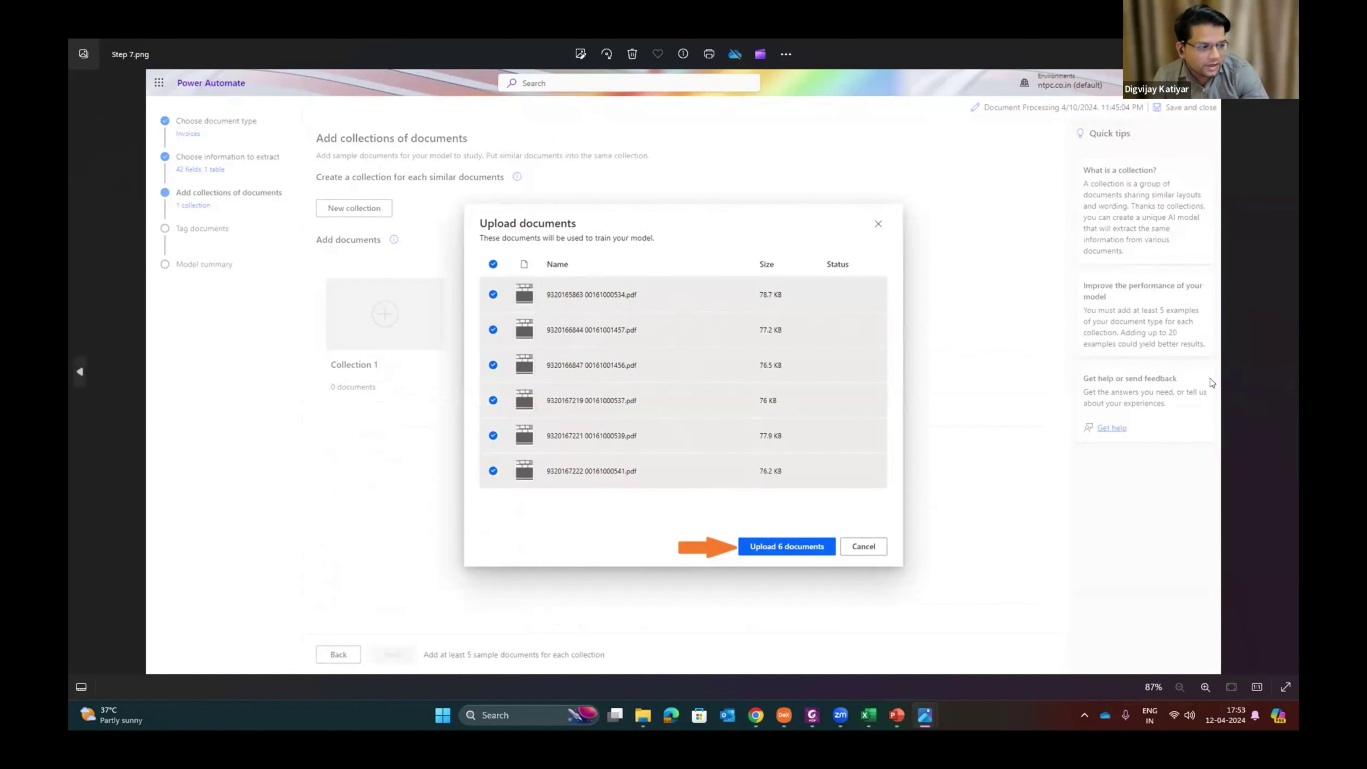
left_click(1286, 372)
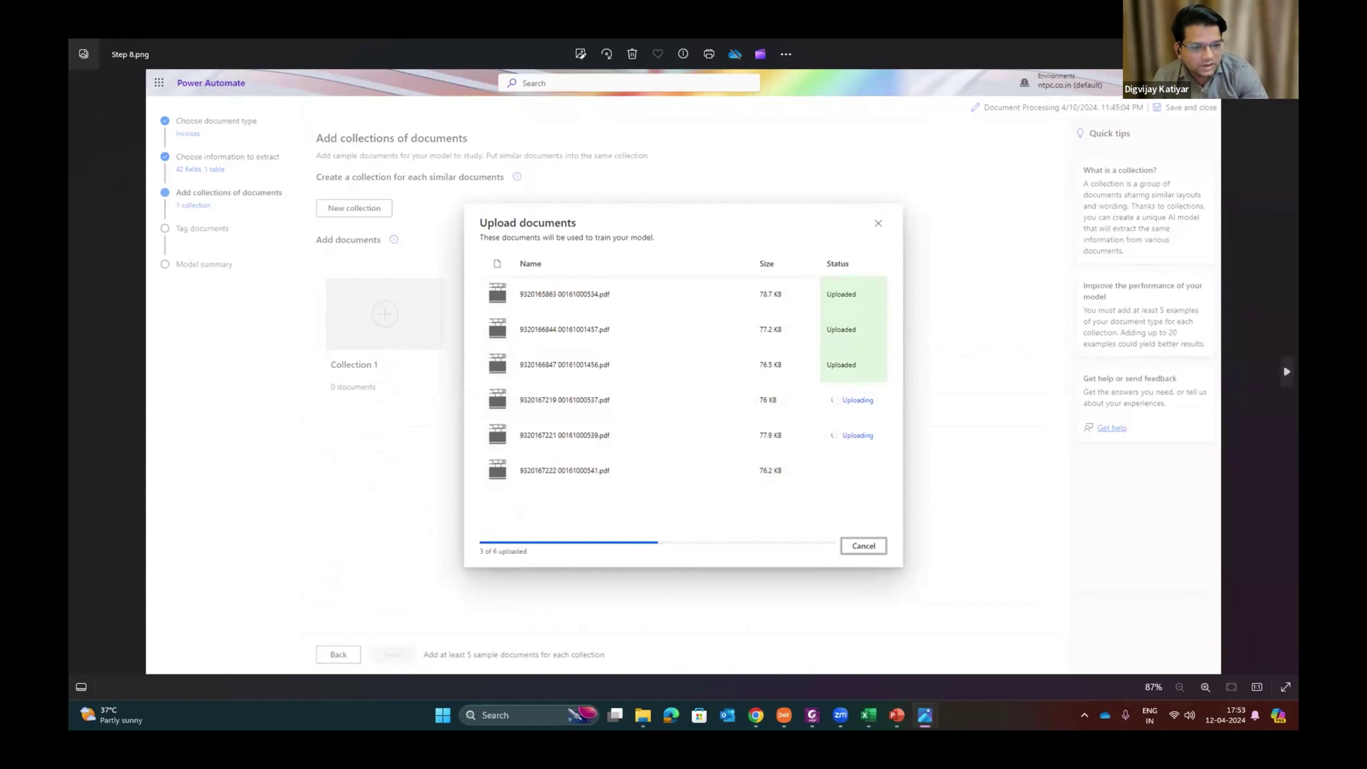
left_click(1286, 372)
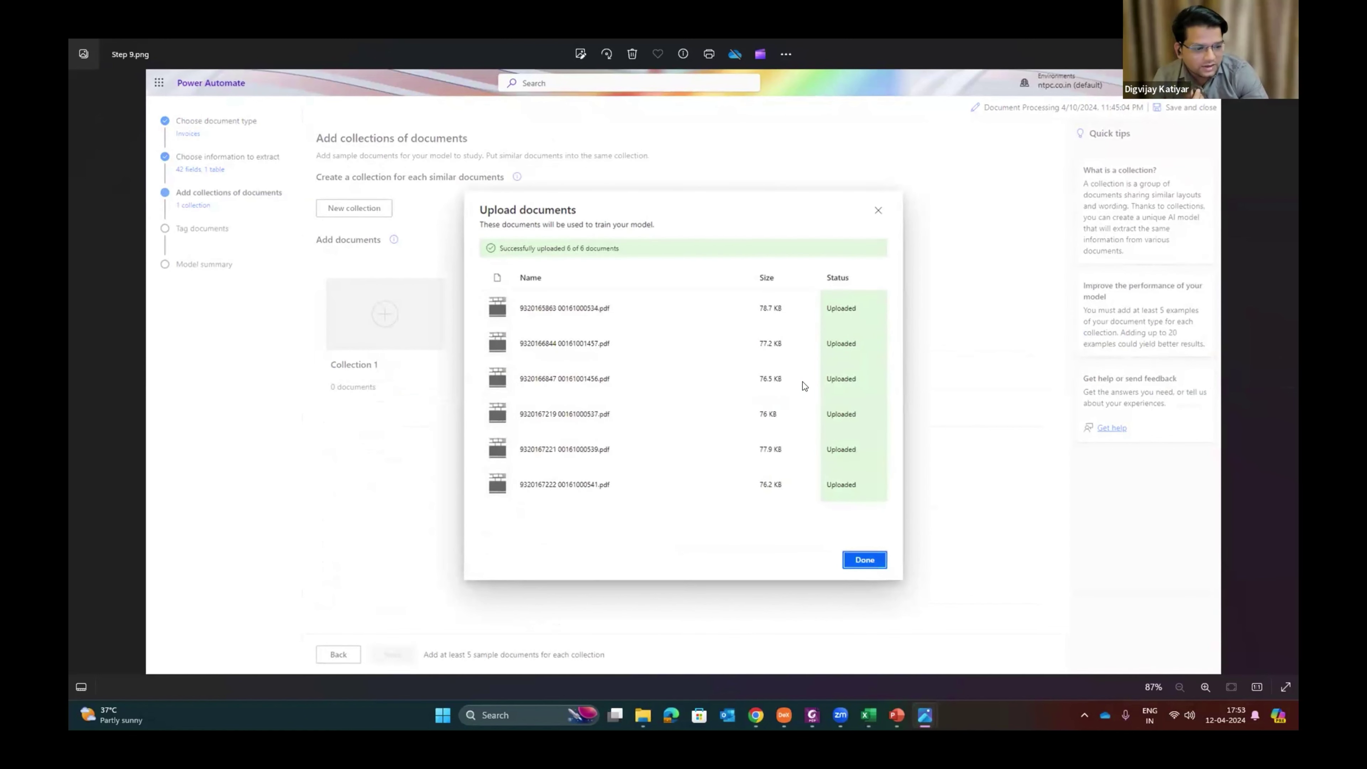
- Examine the Step 10 to Step 14 images on tagging invoice fields in the sample documents, magnifying the Step 10 invoice
left_click(1286, 372)
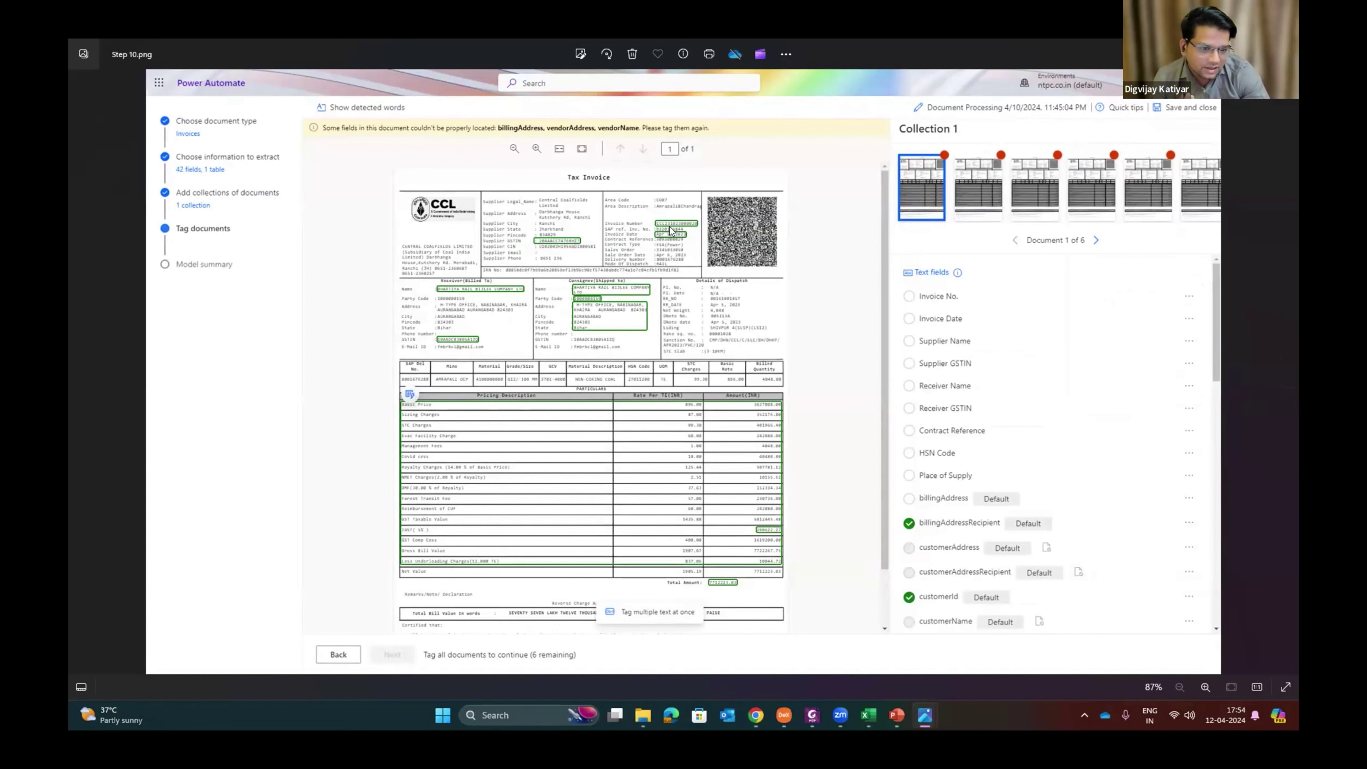
scroll(654, 248, "up", 3)
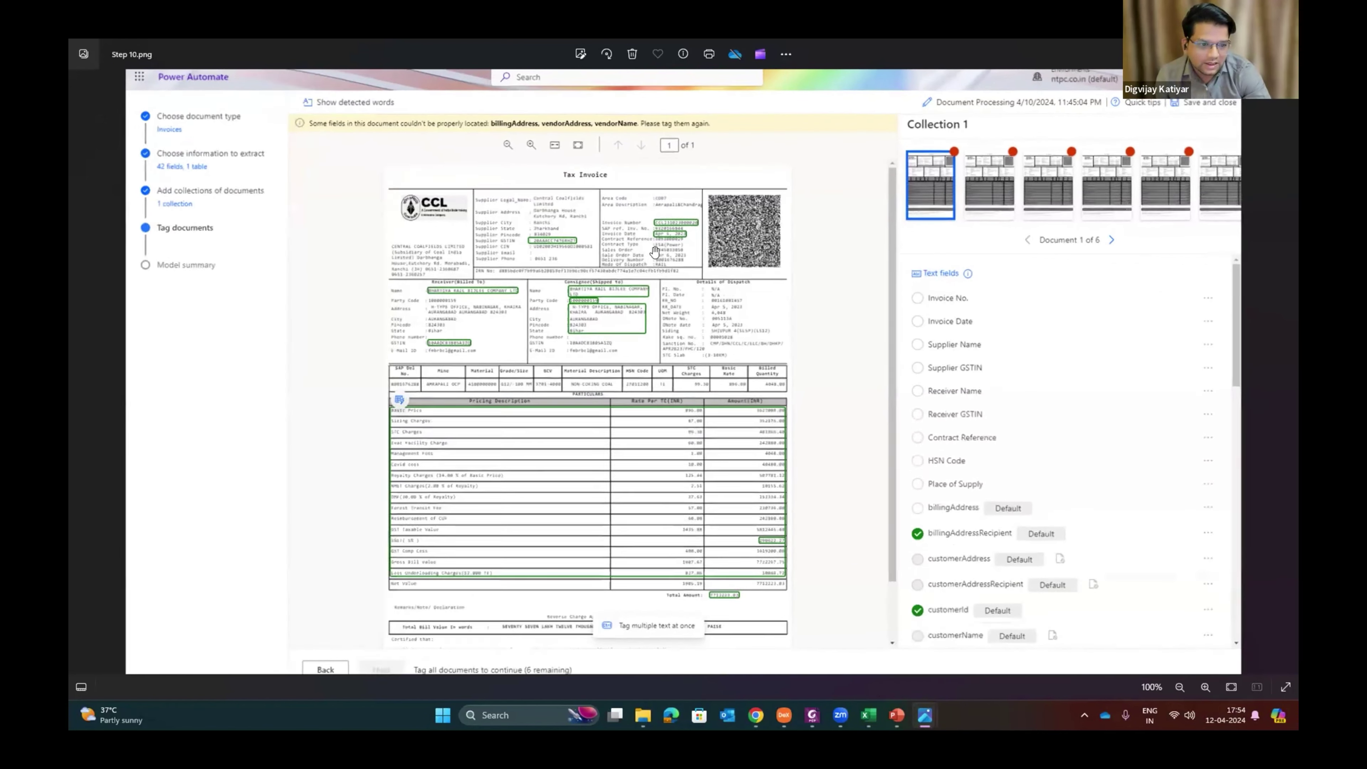
left_click(1285, 372)
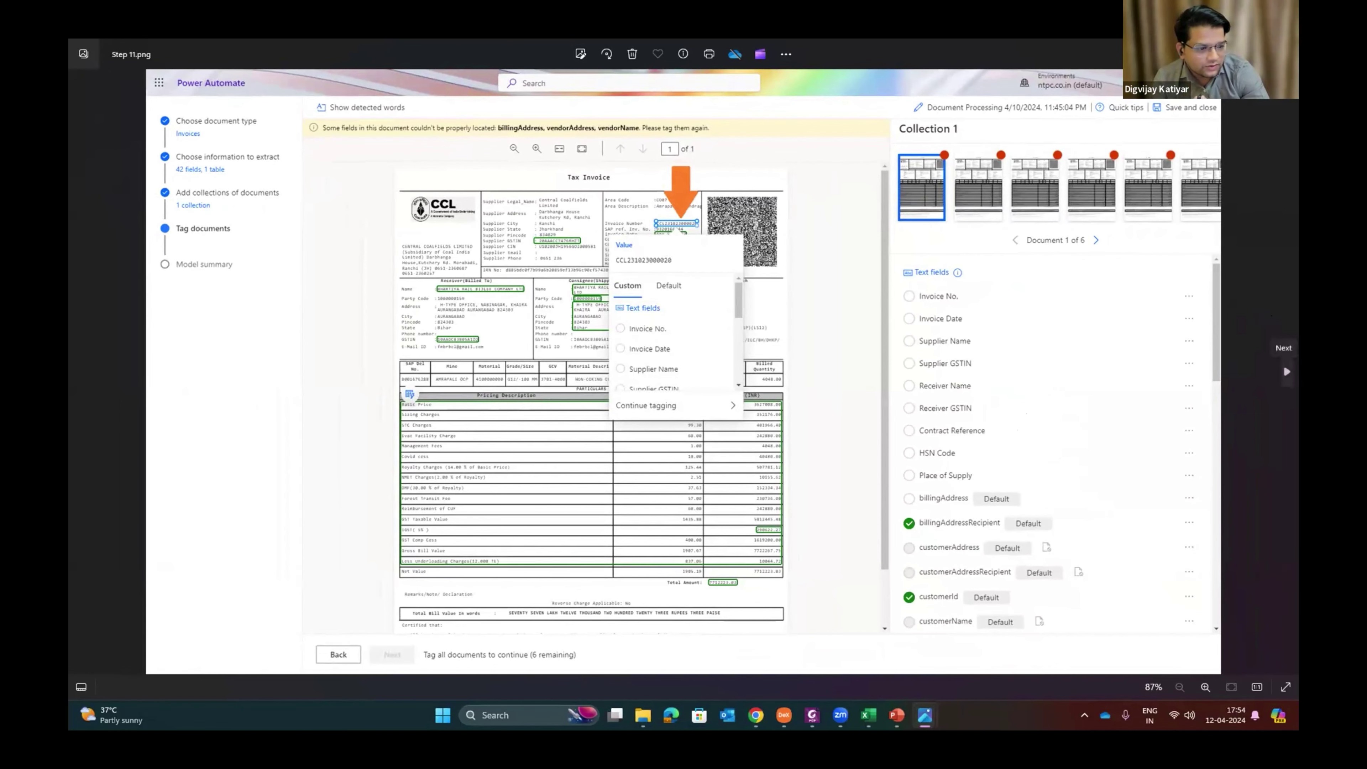
left_click(1287, 372)
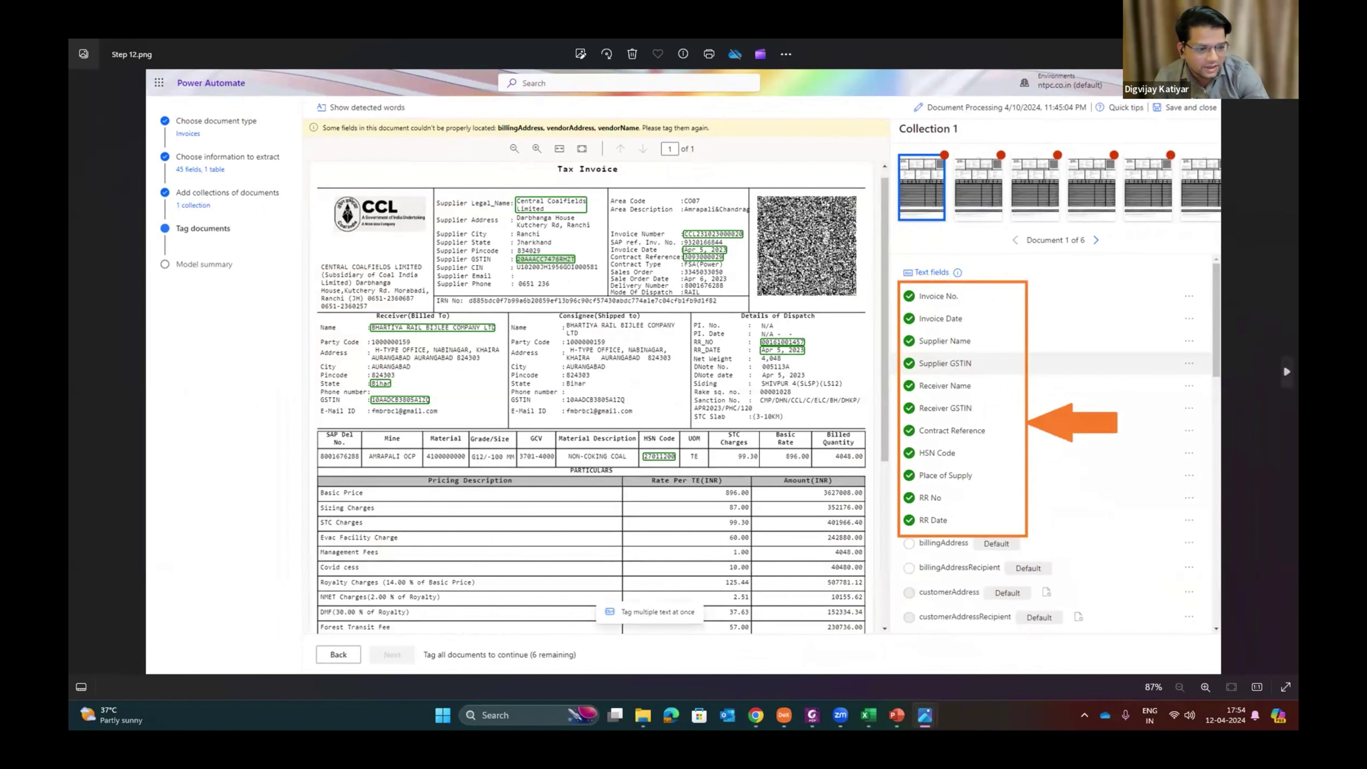
left_click(1282, 362)
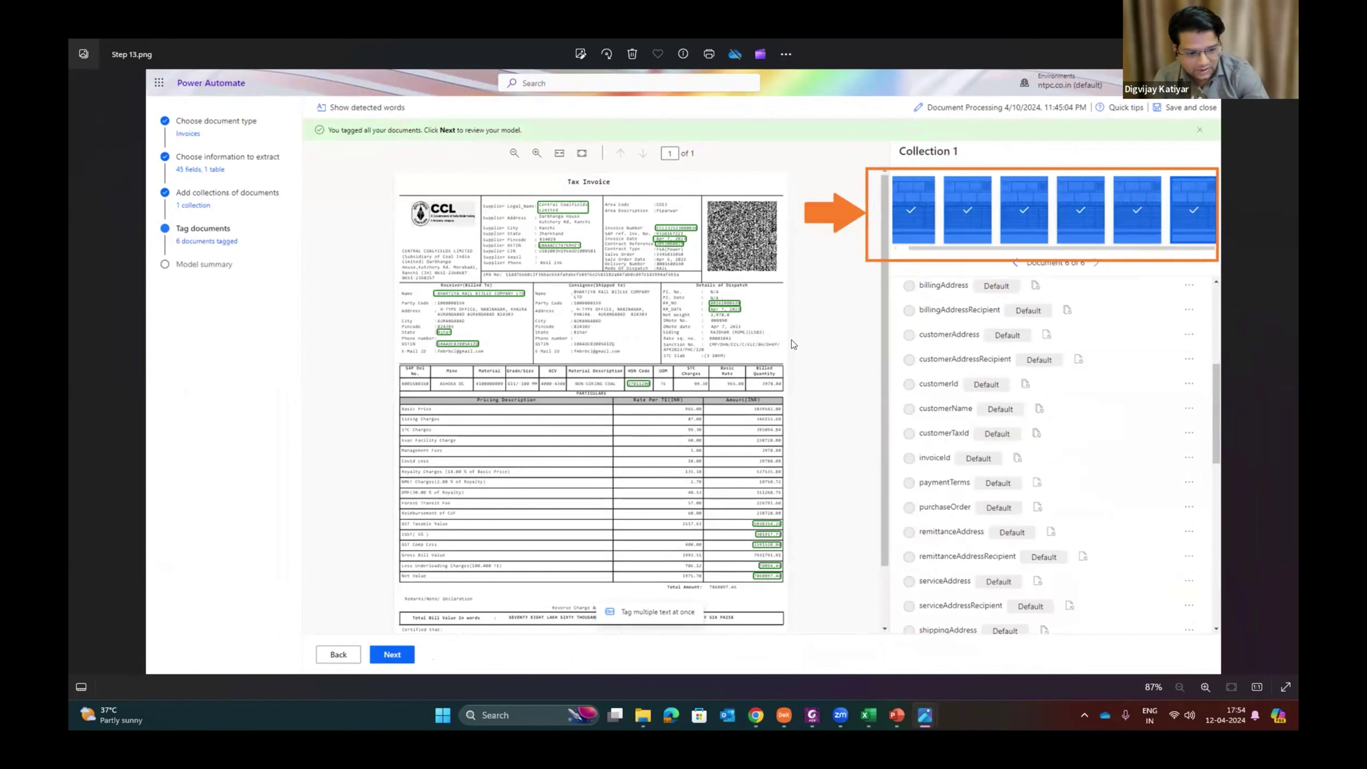
left_click(1283, 362)
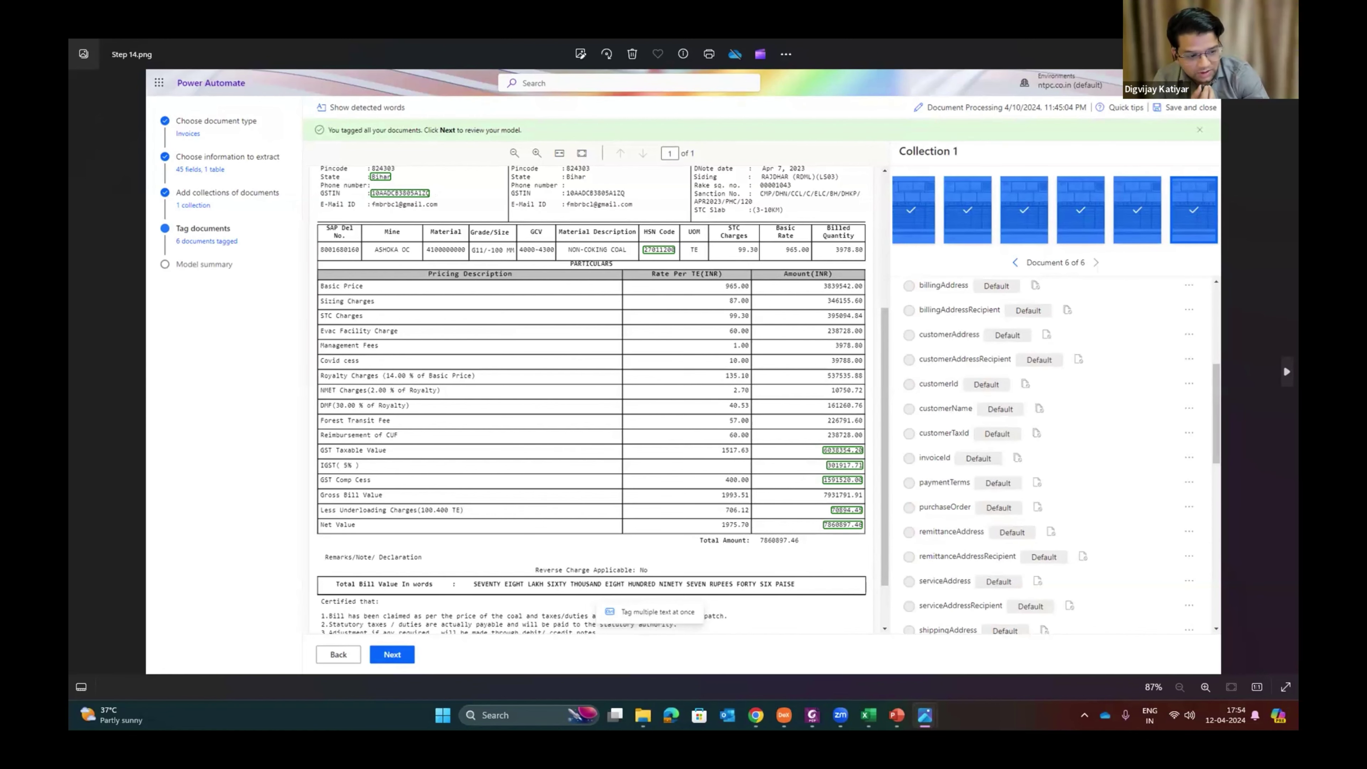
- View the Step 15 to Step 17 images on the model summary, training and publishing the AI model
left_click(1283, 365)
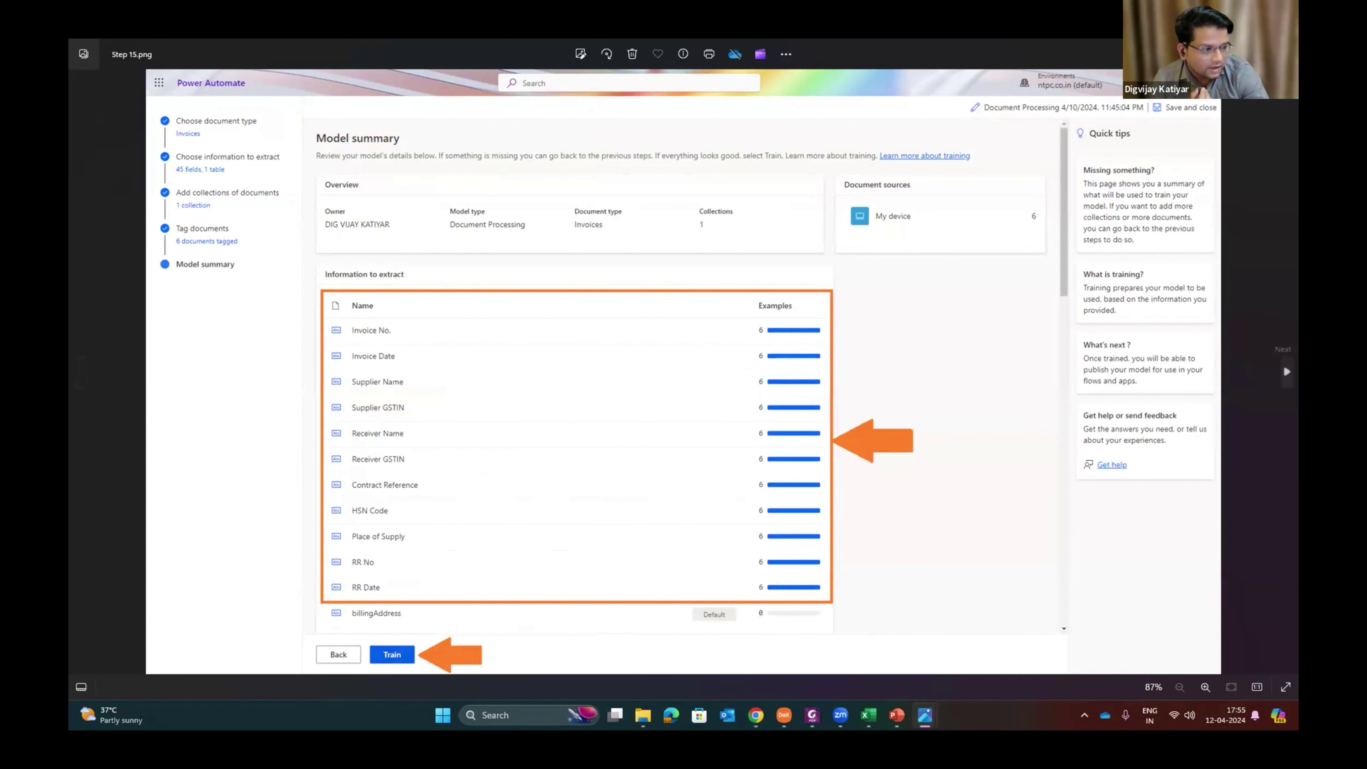
left_click(1287, 372)
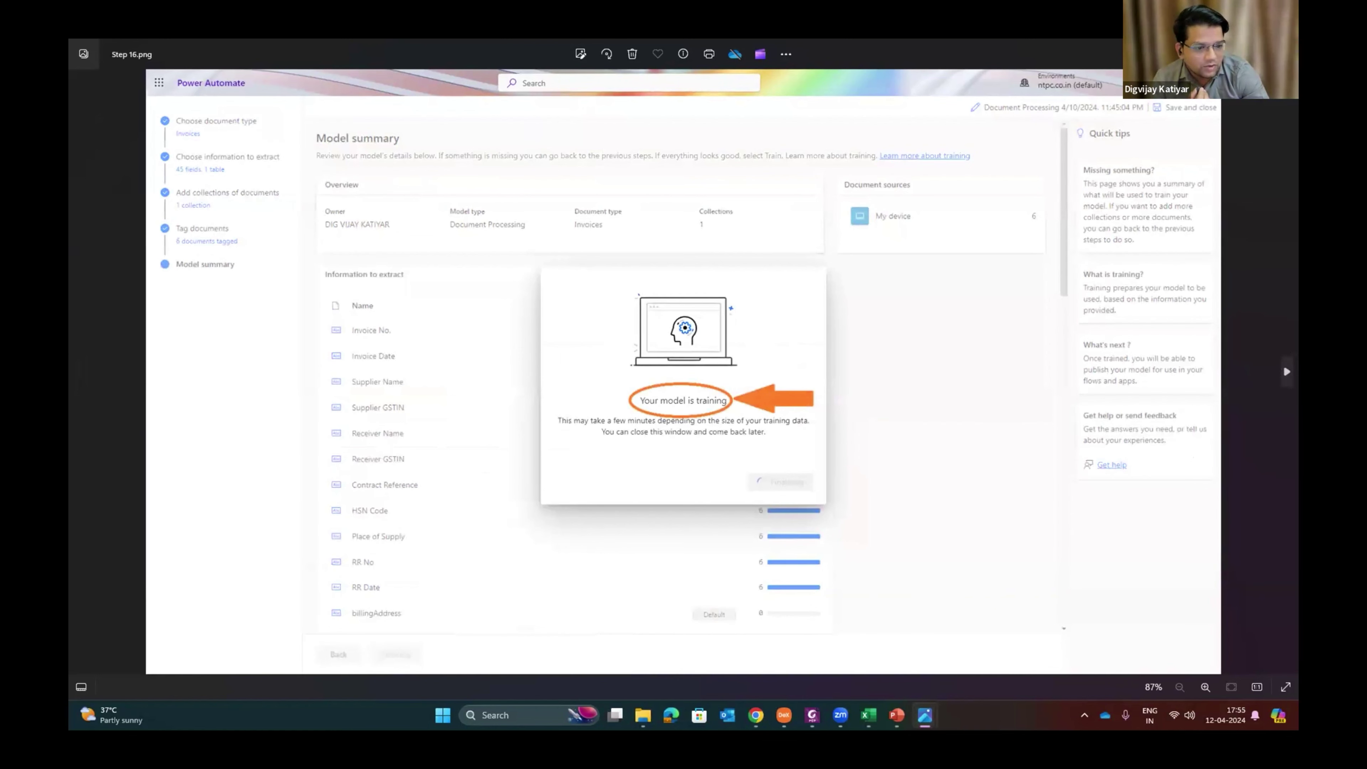
left_click(1284, 367)
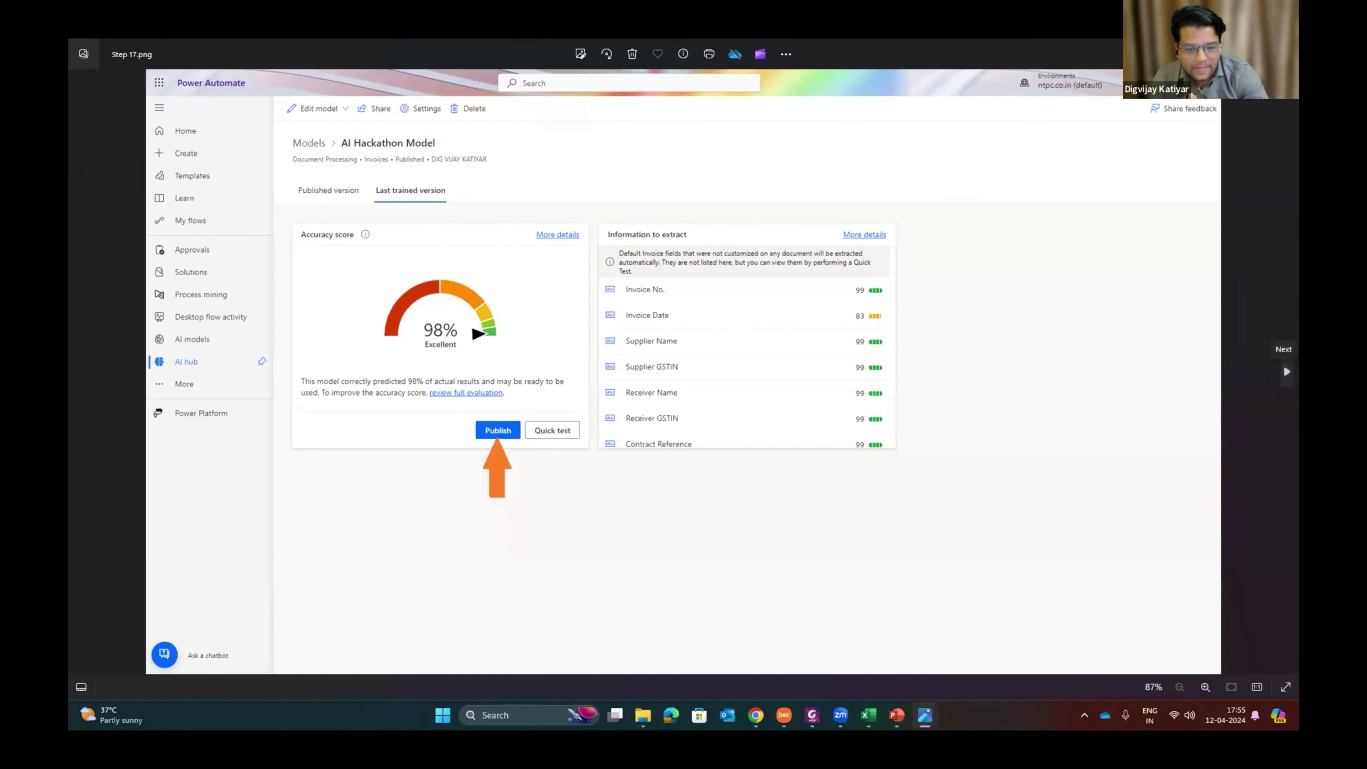
- View the Step 18 to Step 20 images on creating the Excel table, the automated cloud flow and its file-created trigger
left_click(1287, 372)
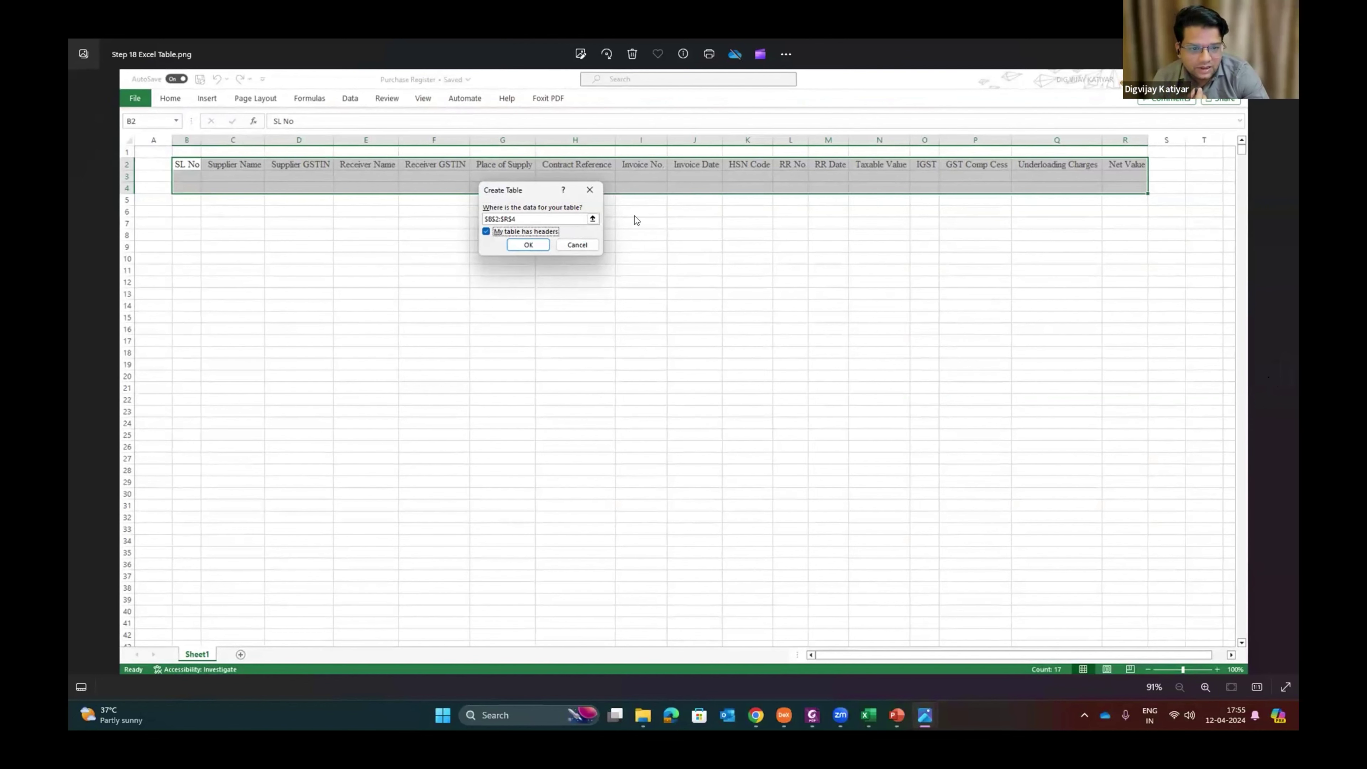
left_click(1285, 371)
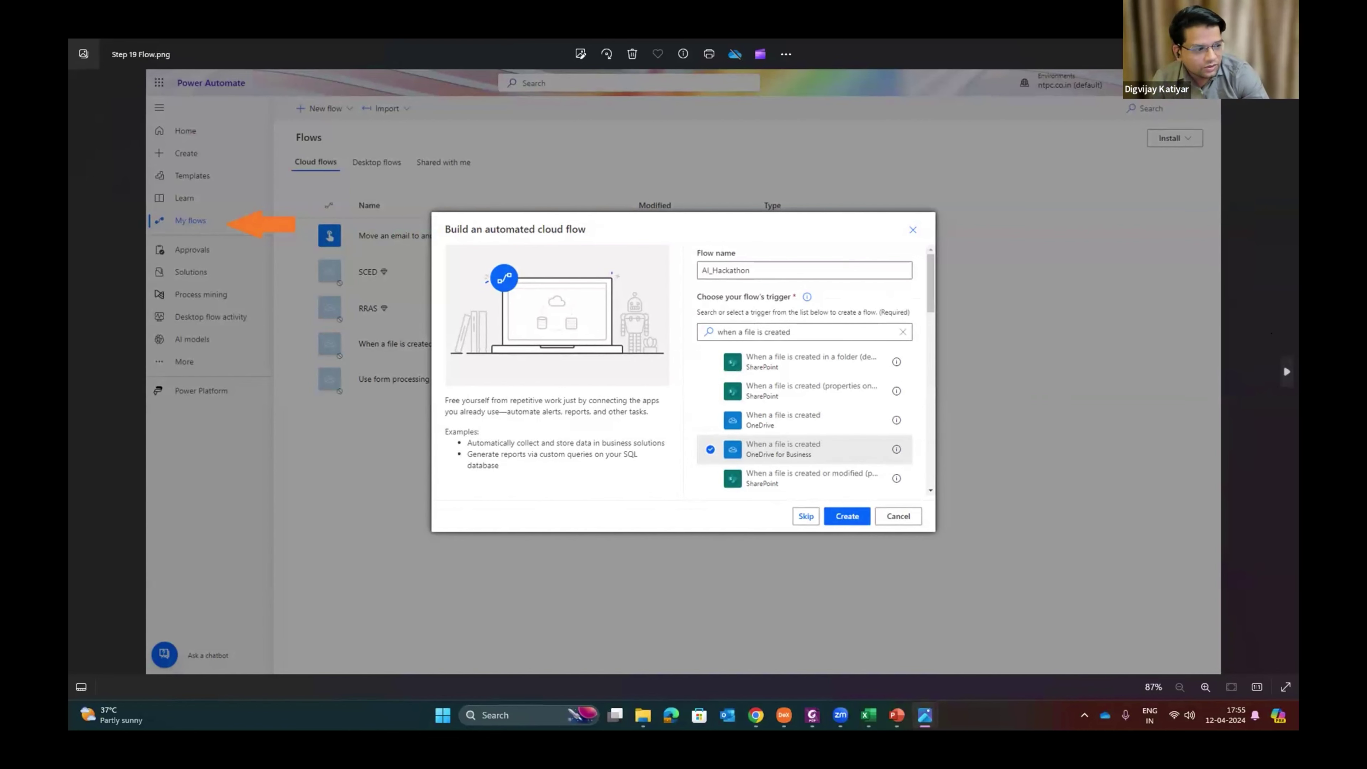
left_click(1287, 372)
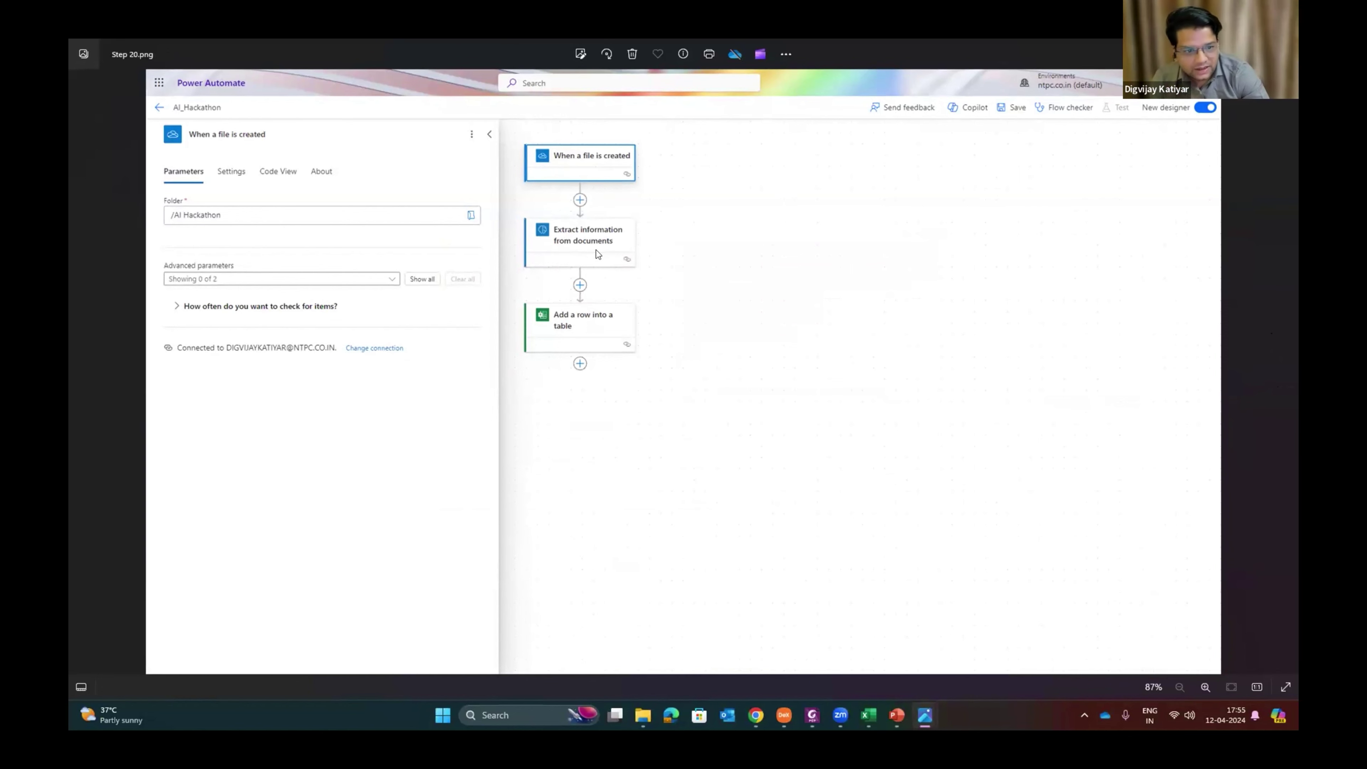
- Examine the Step 21 and Step 22 images on extracting document information and adding a row to the table, revisiting Step 21 once
left_click(1282, 362)
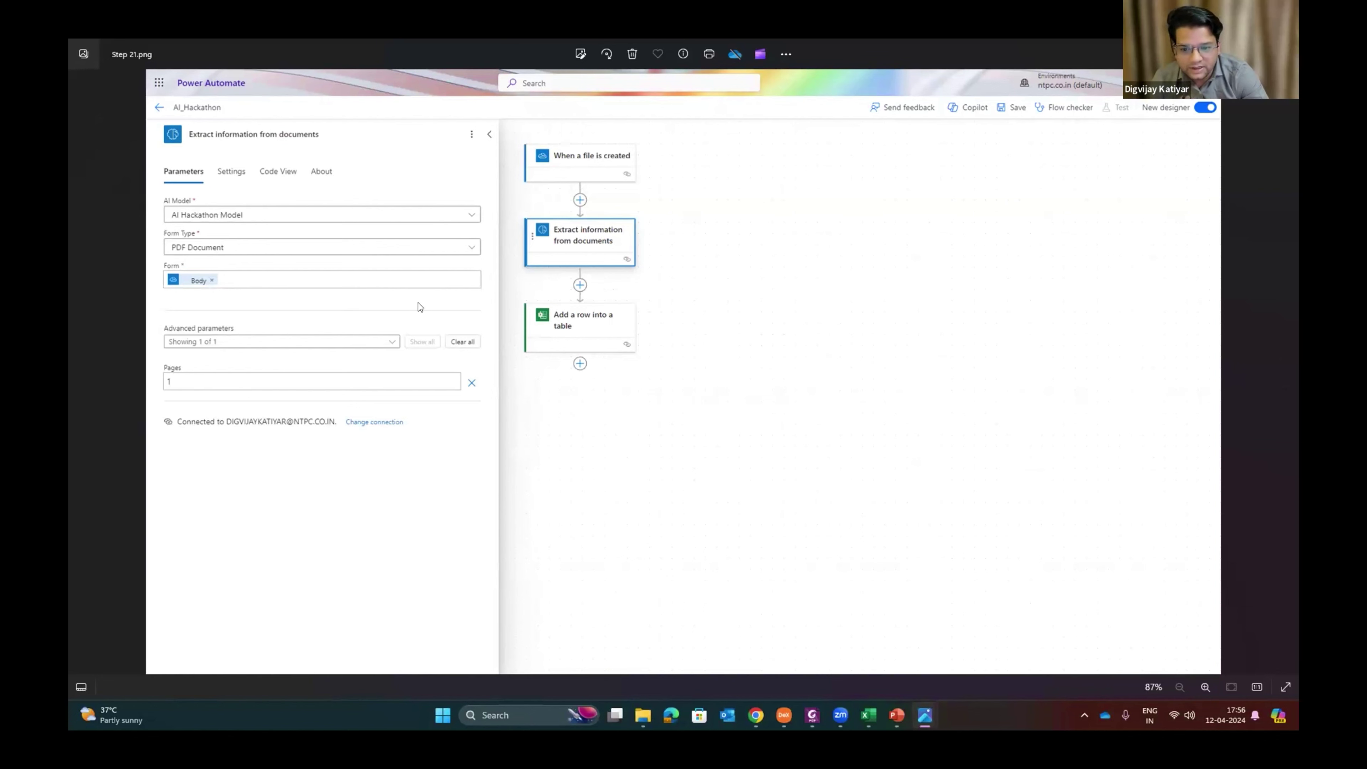
left_click(1286, 372)
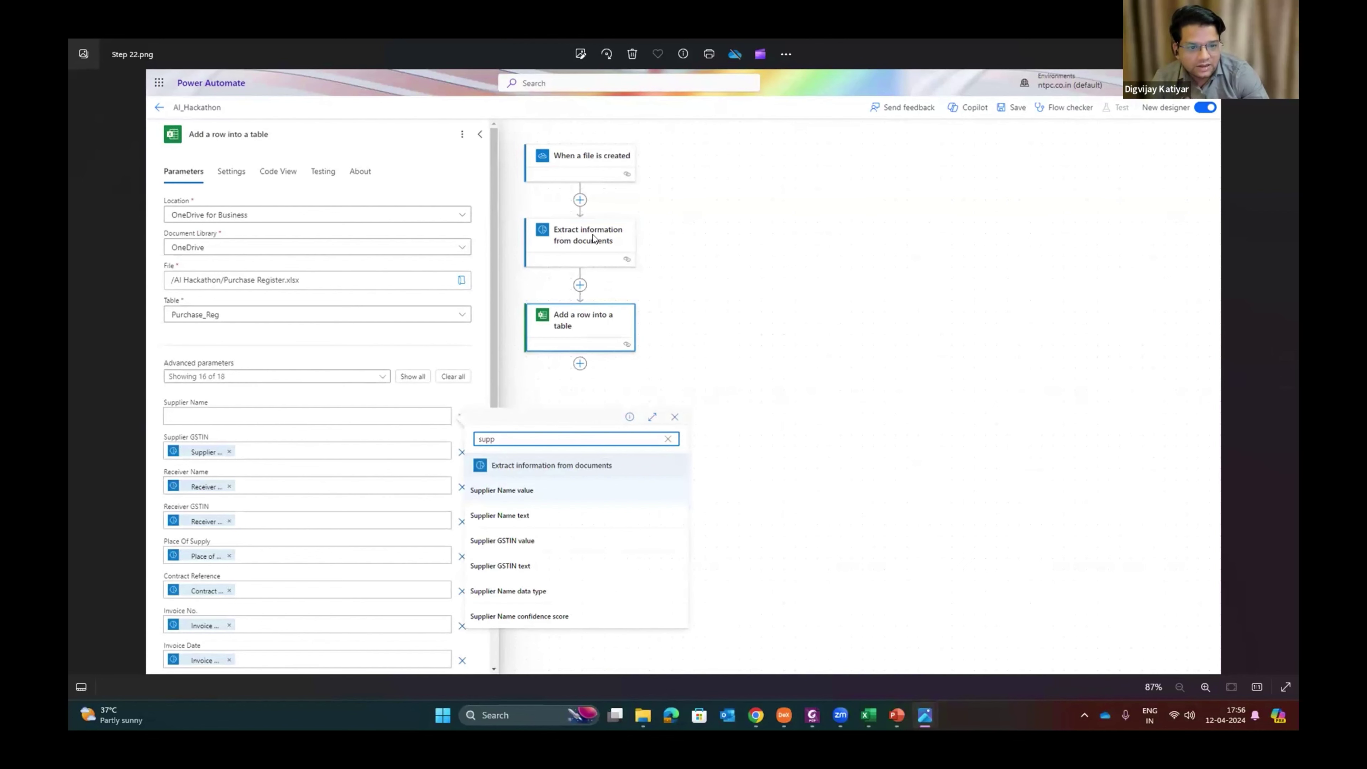
left_click(79, 374)
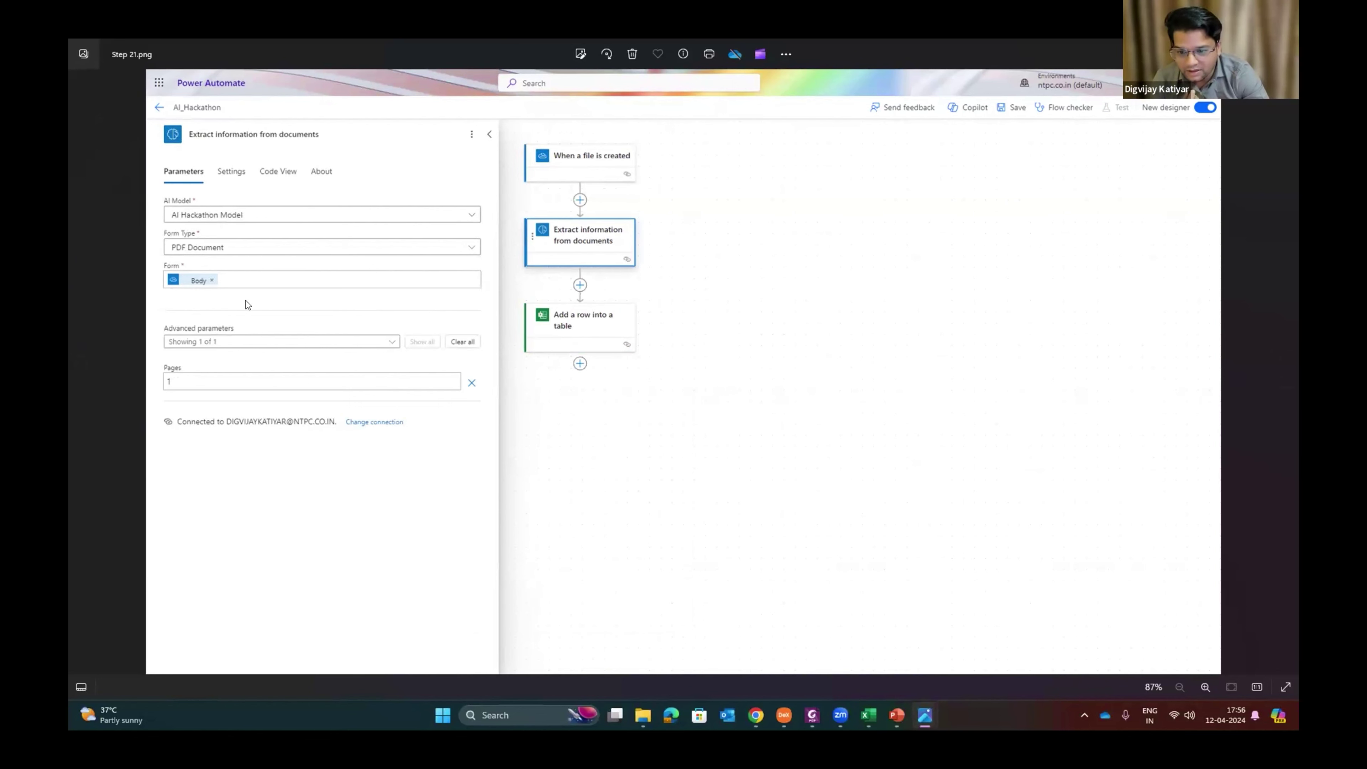
left_click(1286, 371)
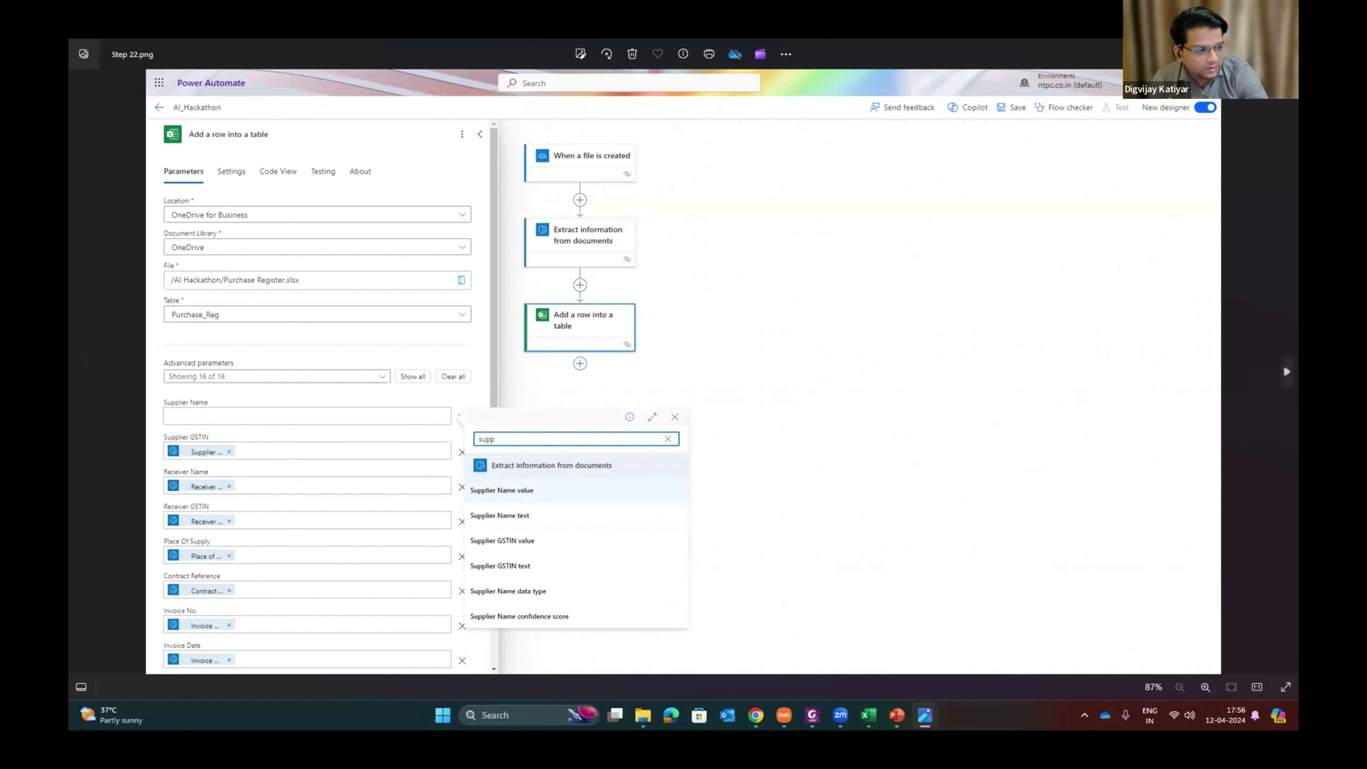
- Go through the Step 23 to Step 25 images on testing the flow manually and reviewing its run results
left_click(1283, 366)
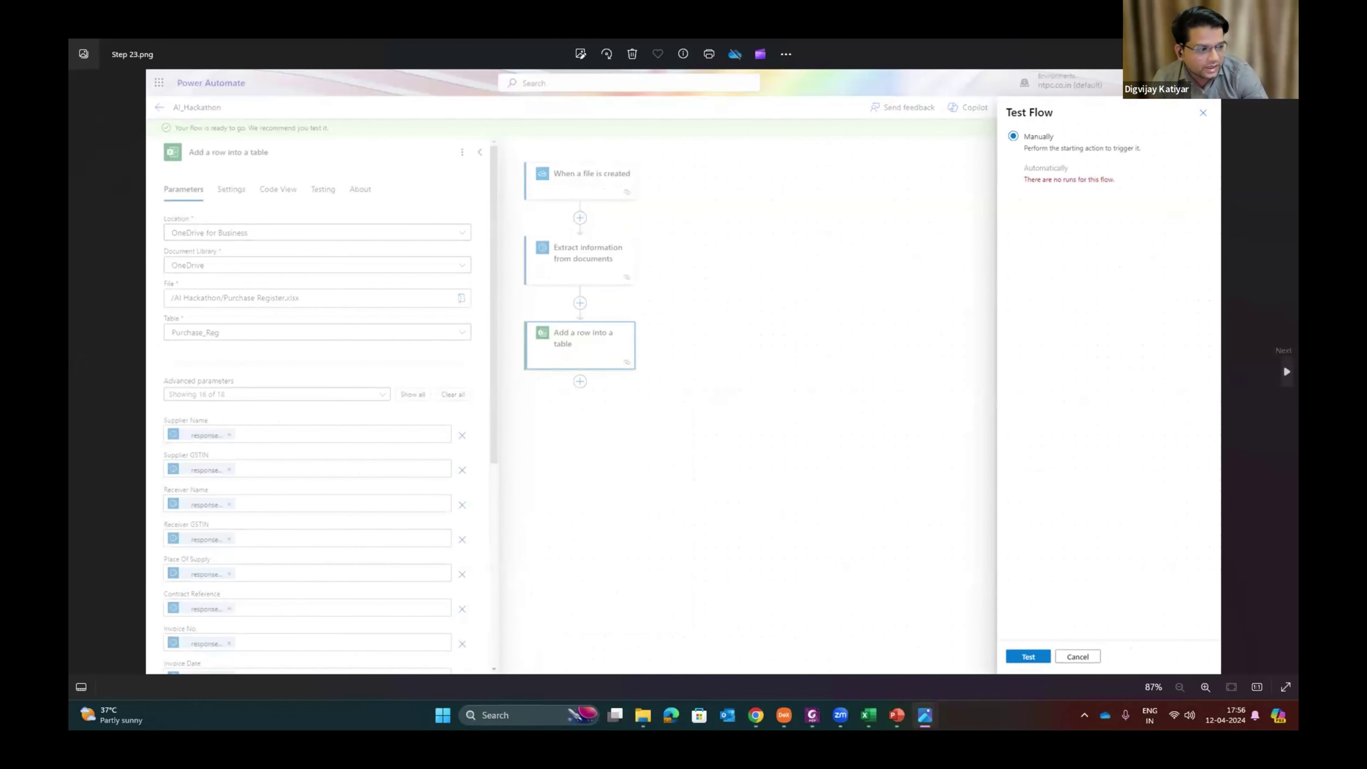
left_click(1284, 364)
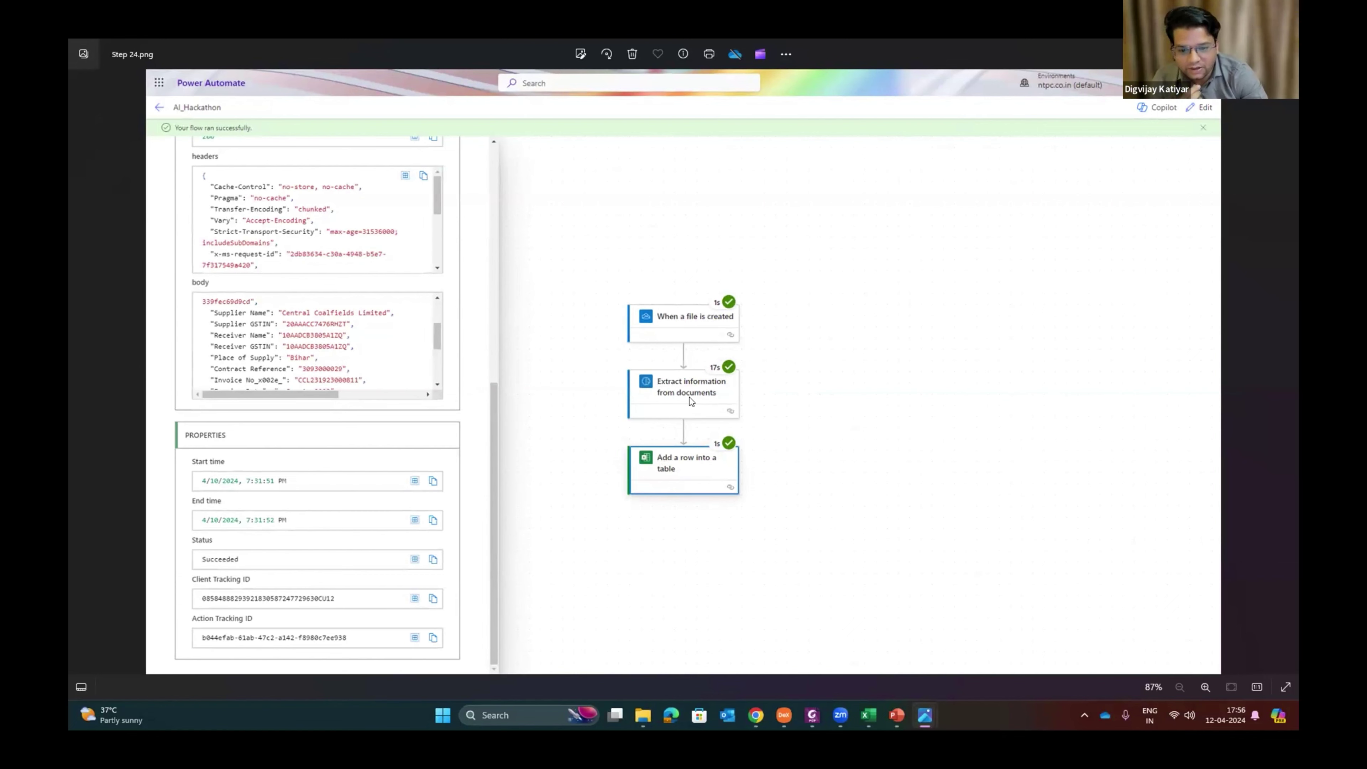
key("Right")
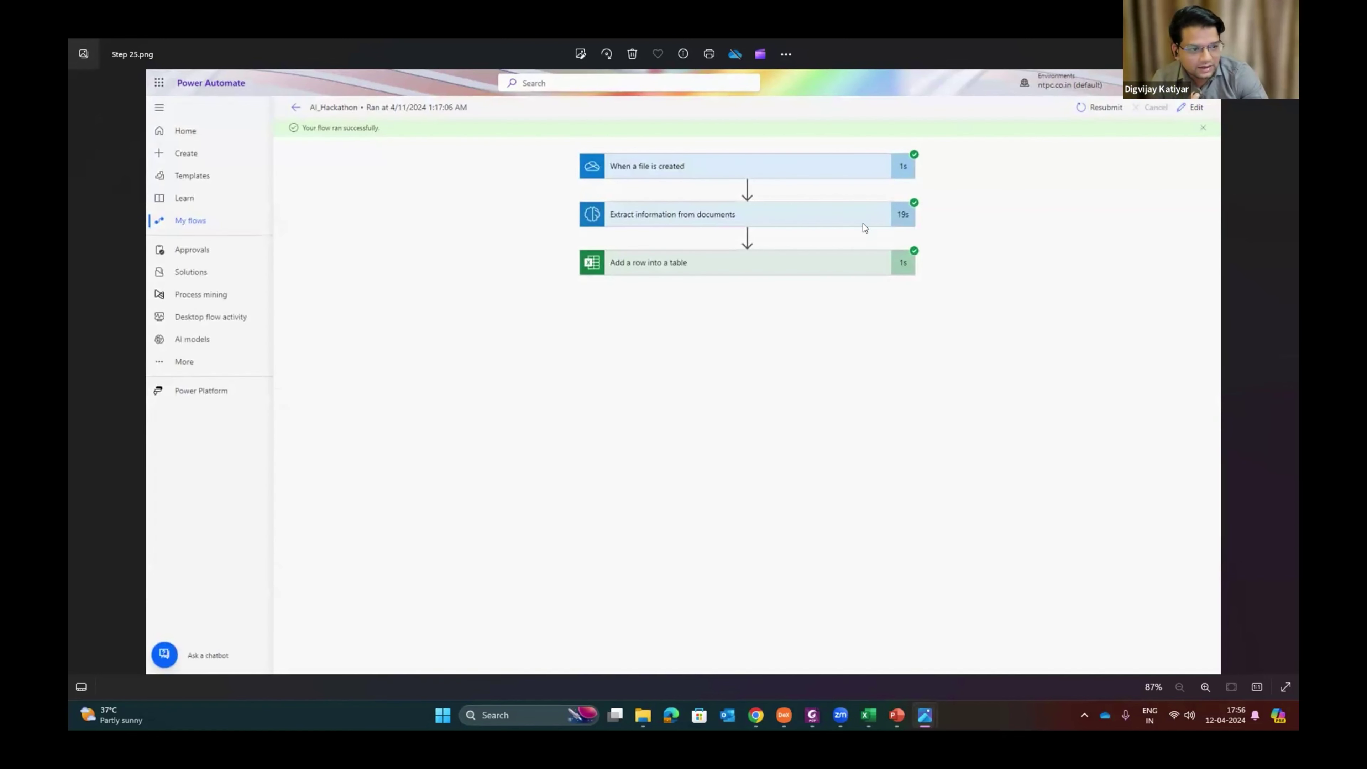